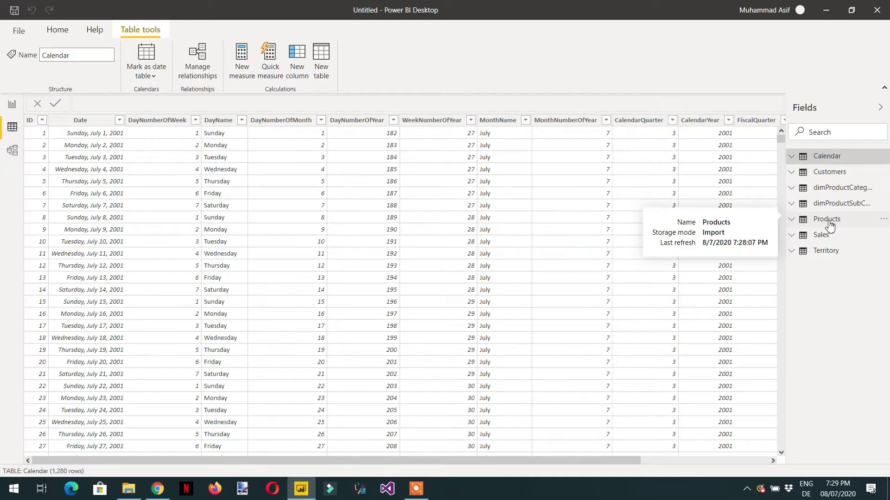
# - Examine the distinct values of the Category column in the Products table
pyautogui.click(829, 226)
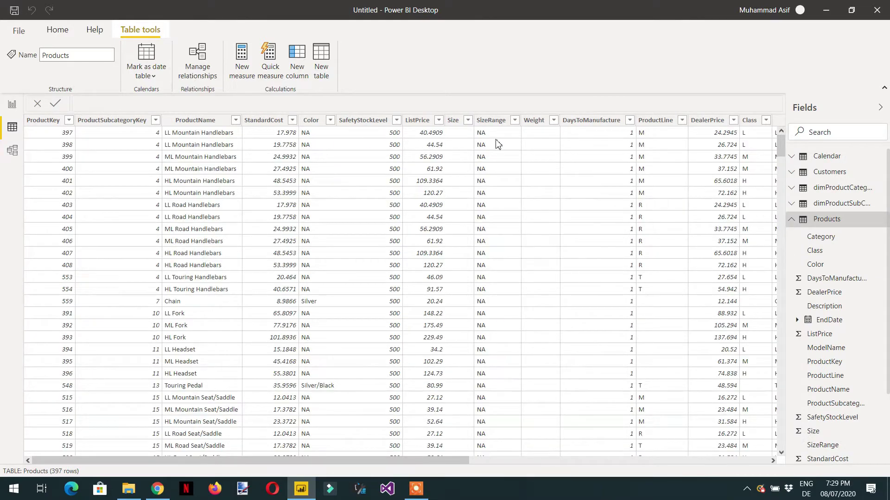
pyautogui.moveTo(333, 460); pyautogui.dragTo(637, 461)
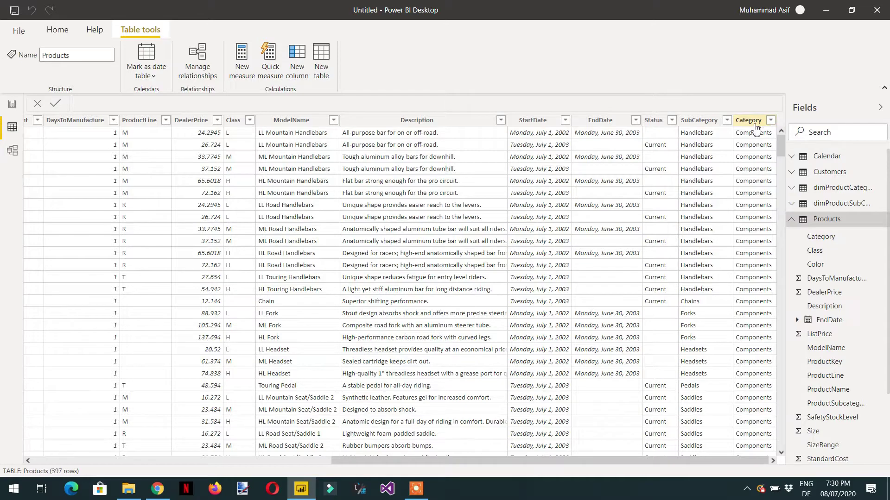
pyautogui.moveTo(349, 460); pyautogui.dragTo(62, 484)
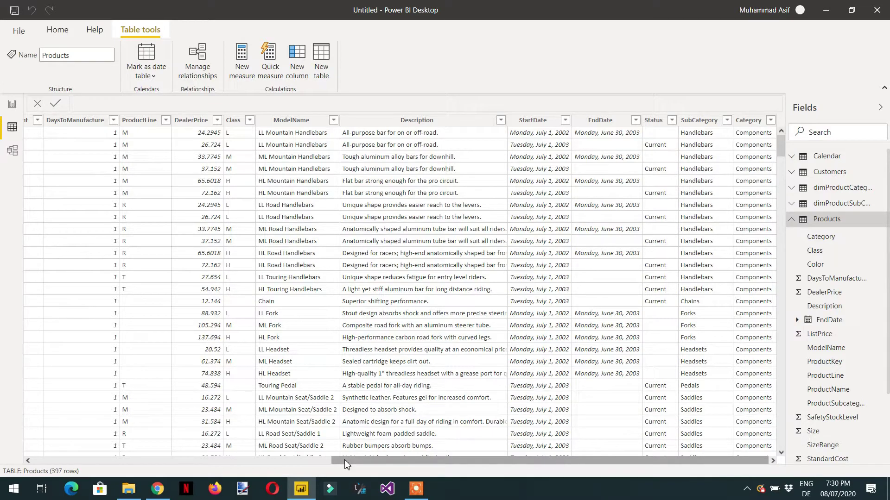
pyautogui.click(771, 122)
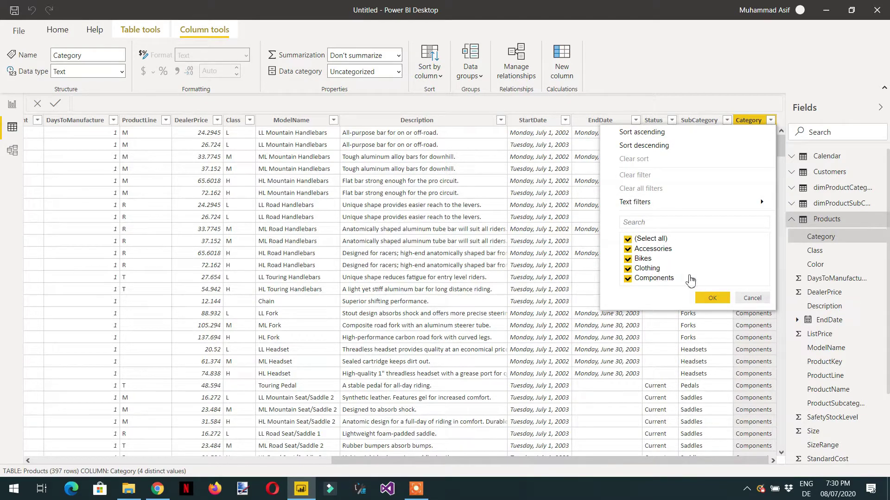
pyautogui.click(738, 297)
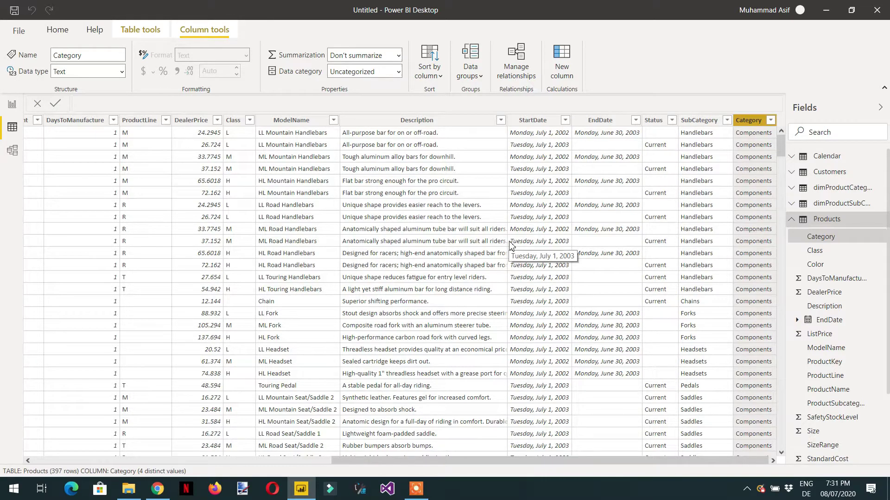
# - Open the Power Query Editor to transform the data
pyautogui.click(57, 31)
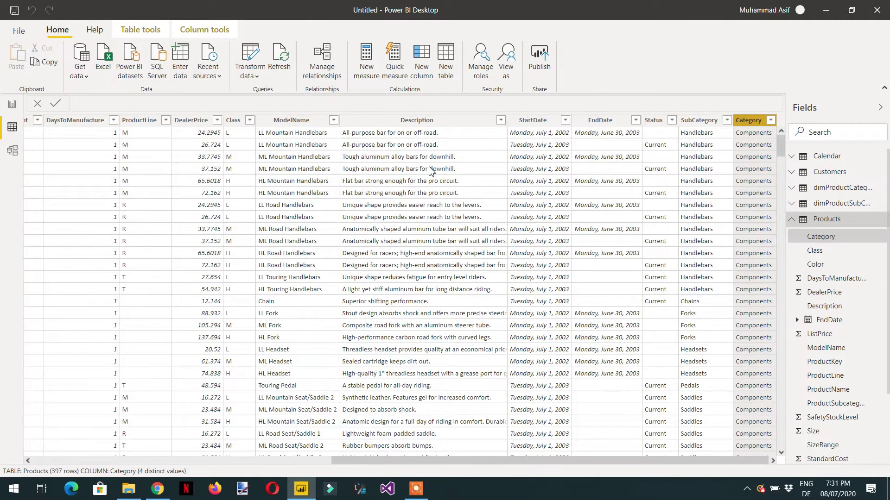
pyautogui.click(251, 75)
pyautogui.click(268, 94)
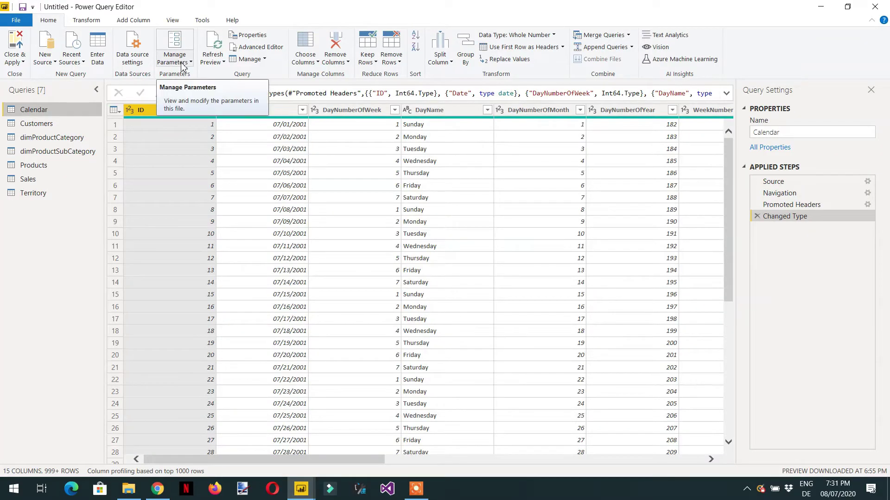
# - Create a new query parameter and name it Par_anyvalue
pyautogui.click(190, 64)
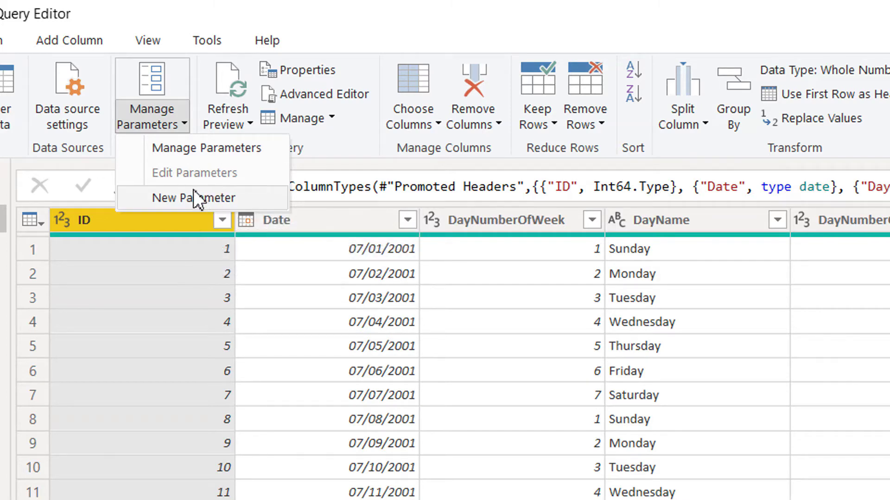
pyautogui.click(199, 153)
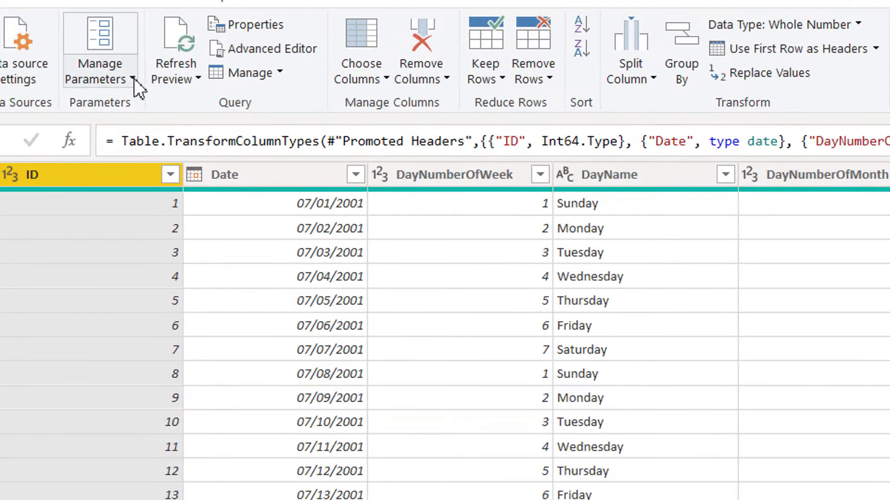
pyautogui.click(134, 86)
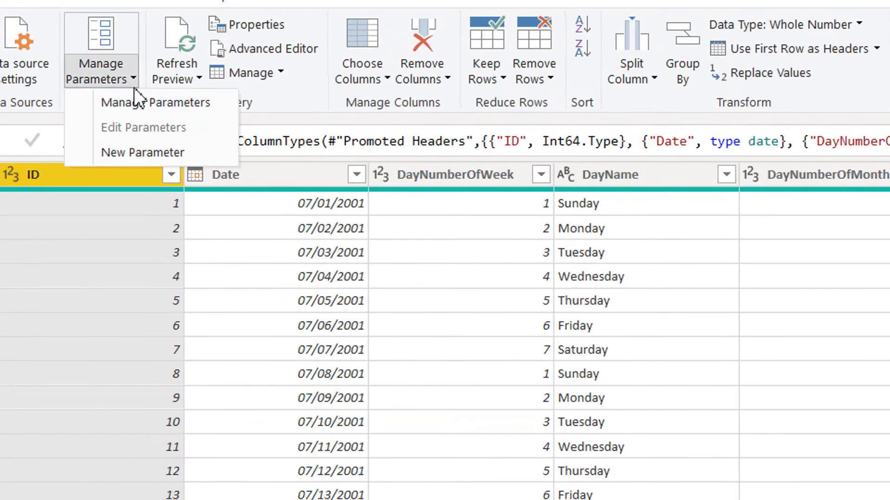
pyautogui.click(143, 151)
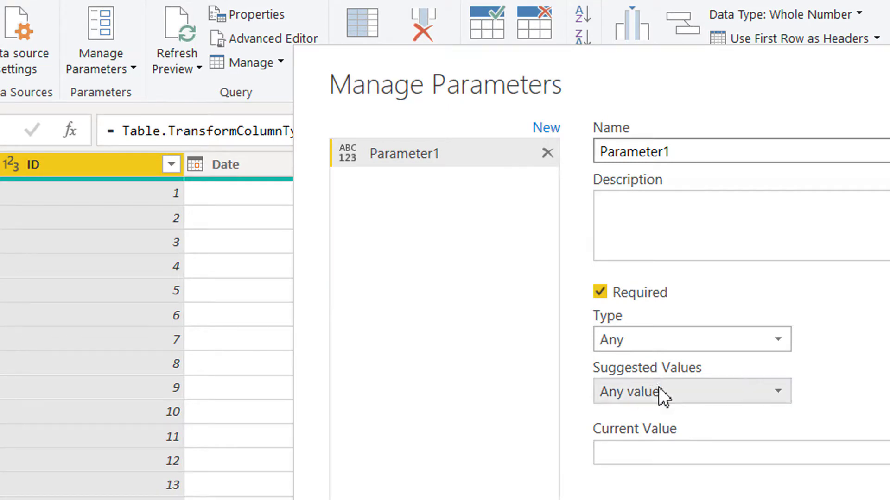
pyautogui.click(685, 393)
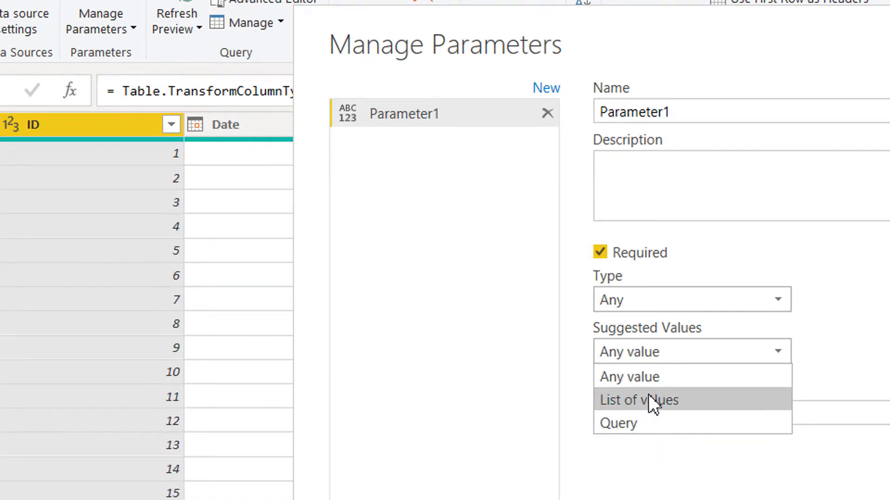
pyautogui.click(690, 116)
pyautogui.doubleClick(669, 116)
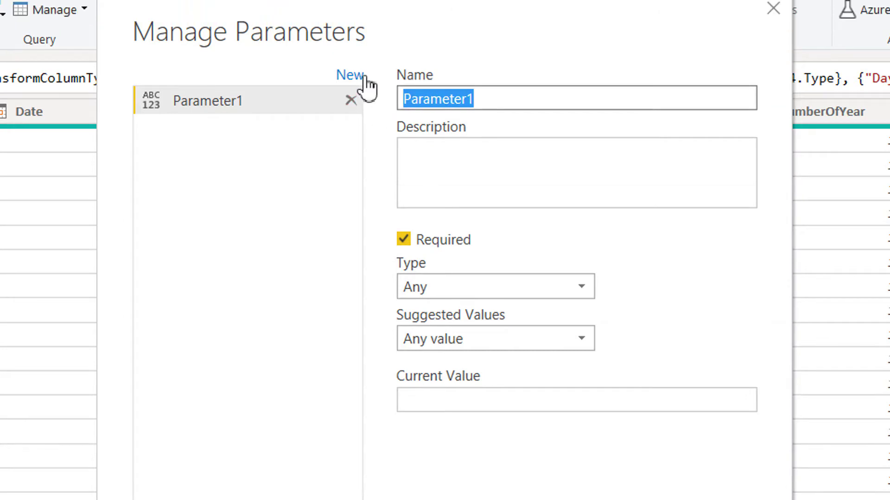
pyautogui.write('Par')
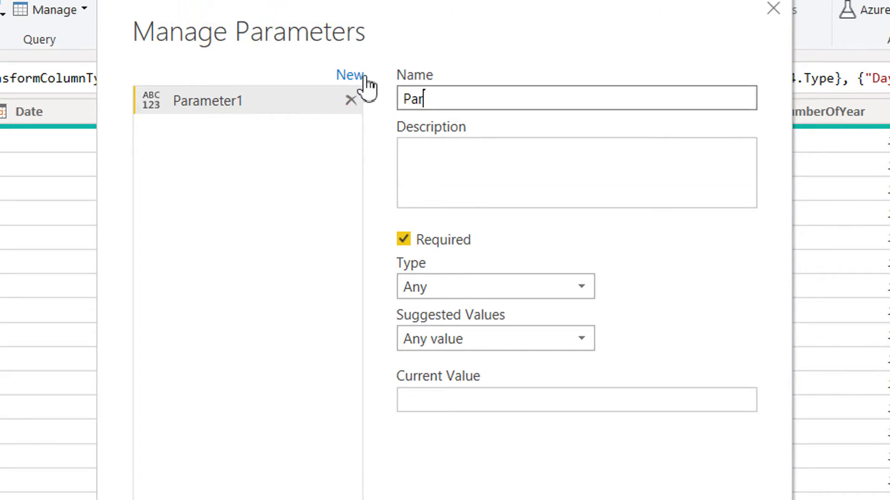
pyautogui.write('_anyvalue')
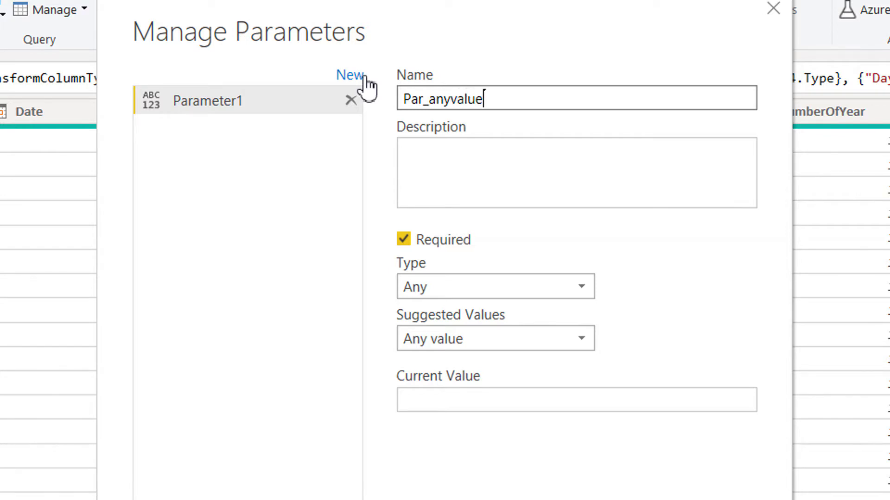
# - Add the description "Write any value" to the parameter and set its type to Text
pyautogui.click(469, 155)
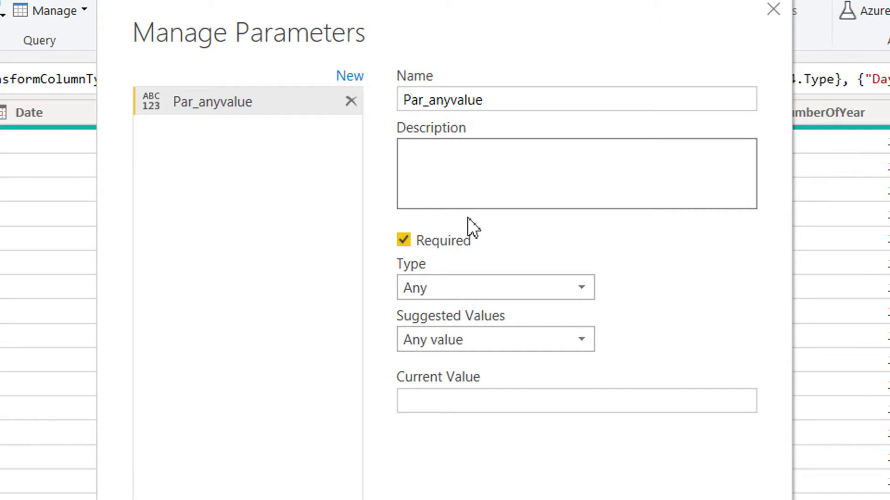
pyautogui.write('Write any val')
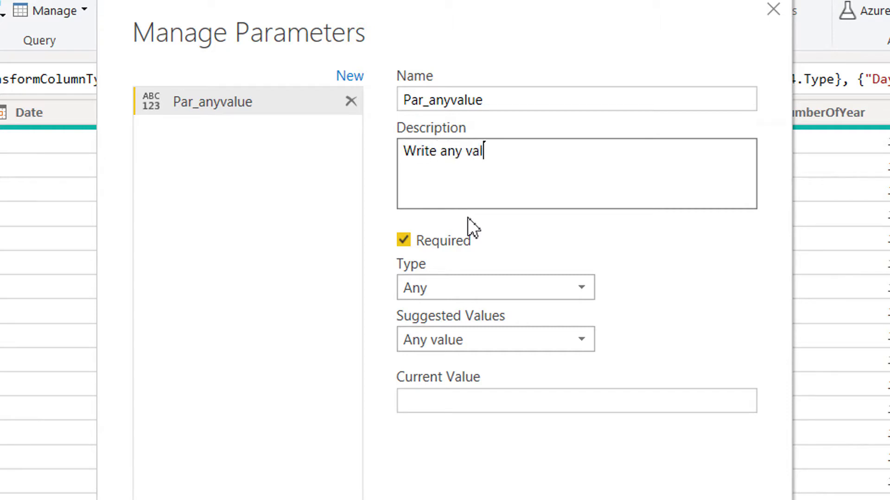
pyautogui.write('ue')
pyautogui.click(474, 291)
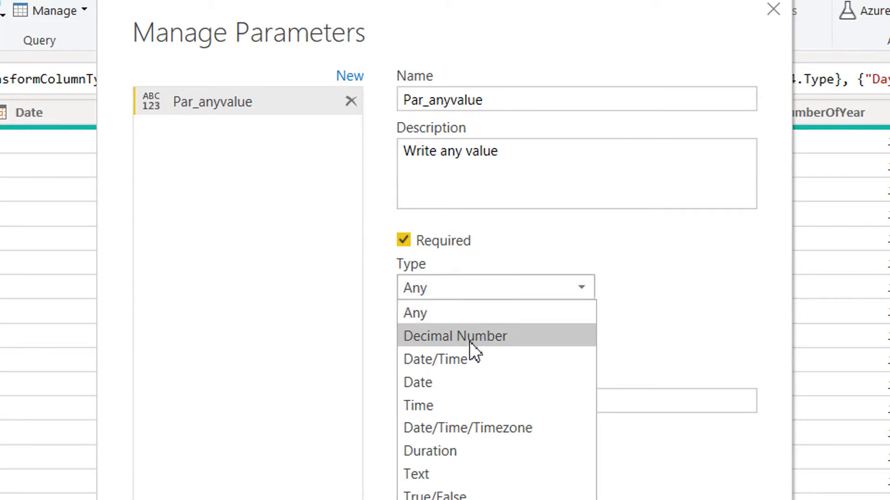
pyautogui.click(450, 473)
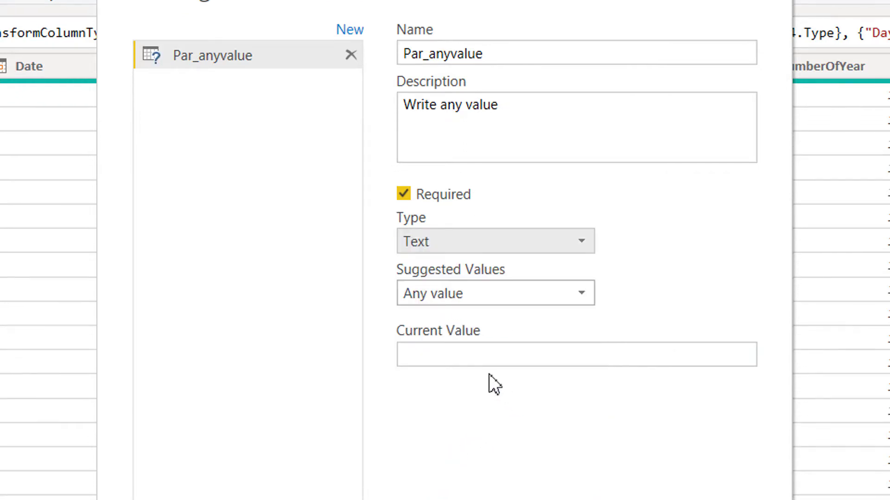
# - Set the parameter's current value to "Bikies" and save the parameter
pyautogui.click(484, 353)
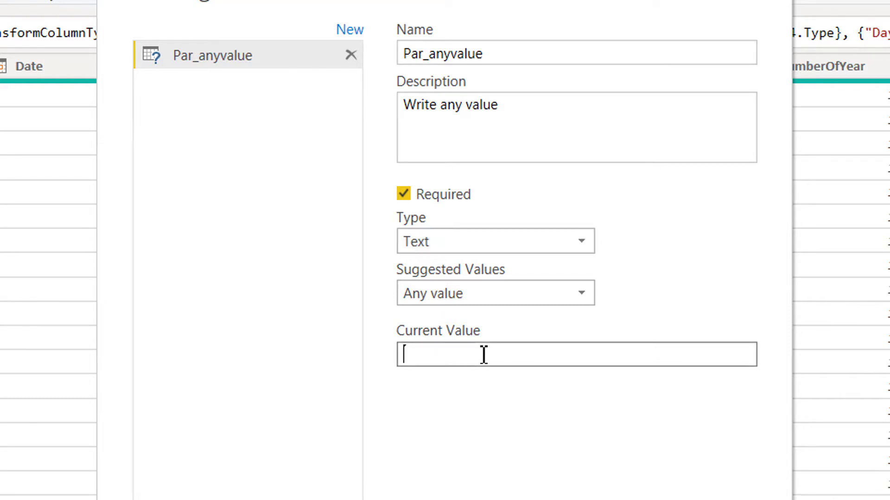
pyautogui.write('Bikies')
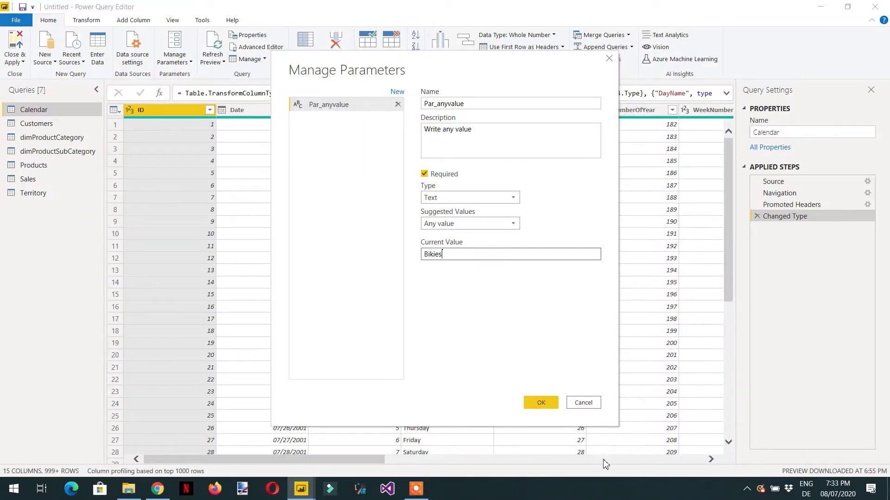
pyautogui.click(540, 404)
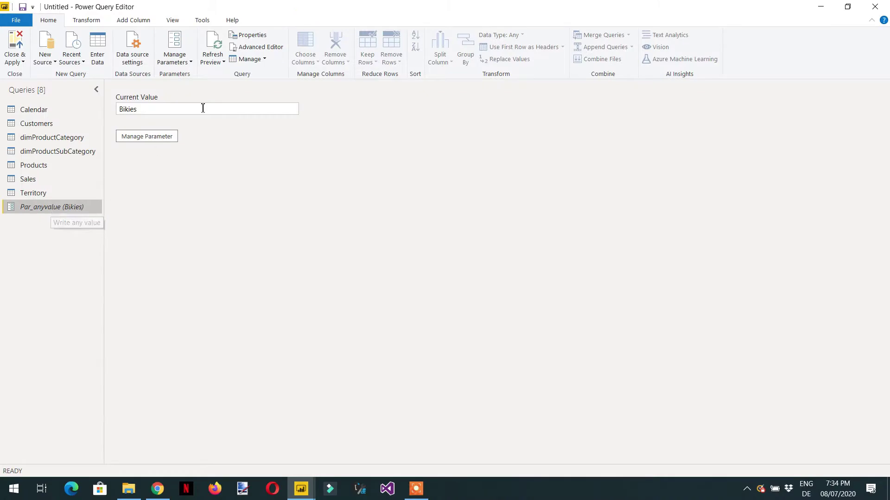
# - Edit the Par_anyvalue parameter so that its current value is "Bikes"
pyautogui.click(190, 63)
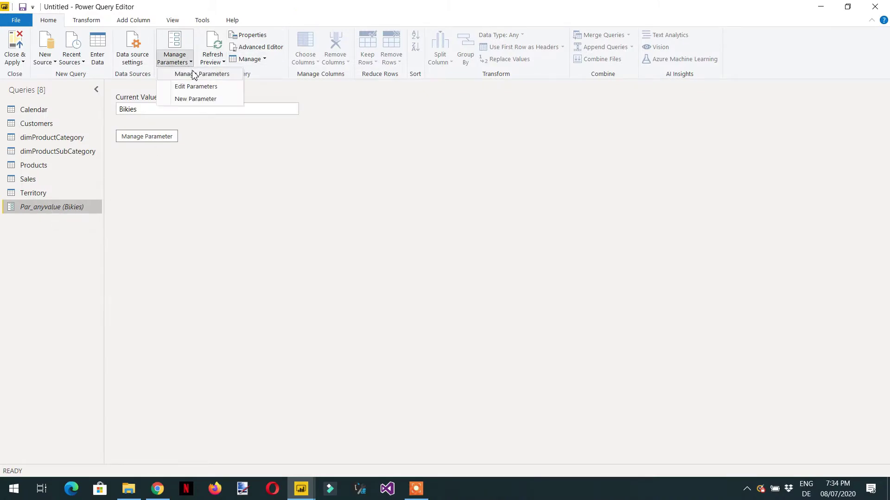
pyautogui.click(199, 87)
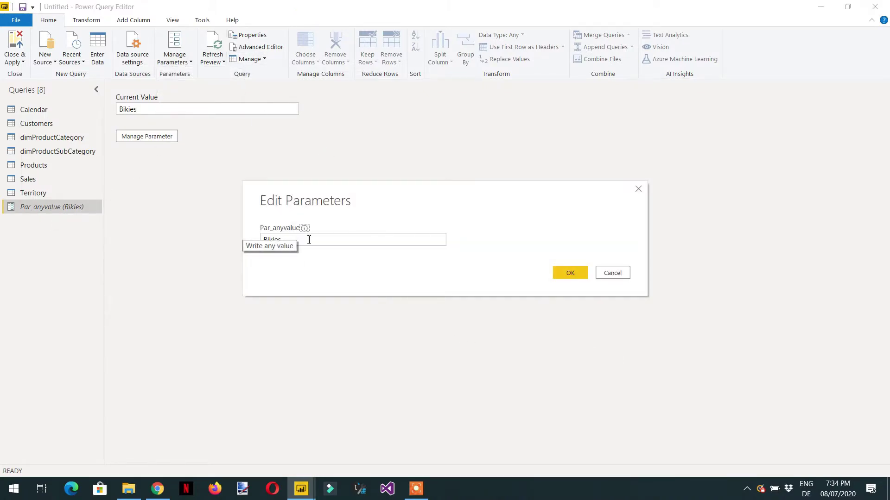
pyautogui.moveTo(296, 240); pyautogui.dragTo(234, 244)
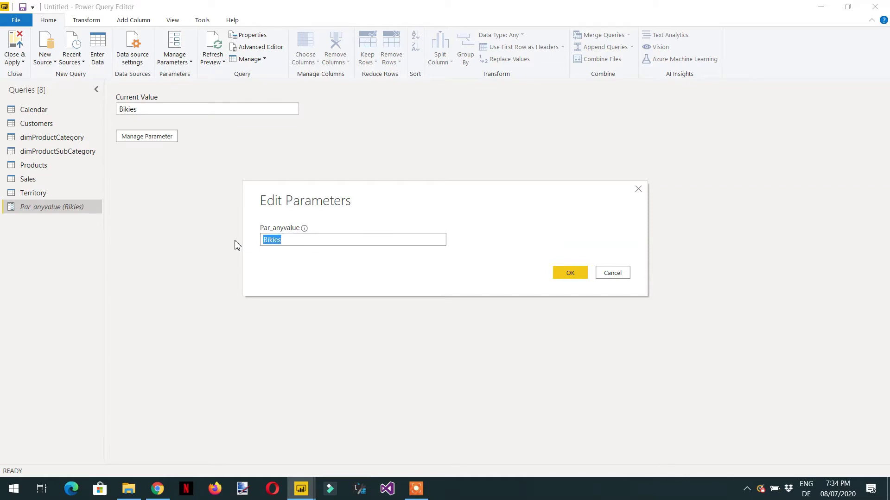
pyautogui.write('B')
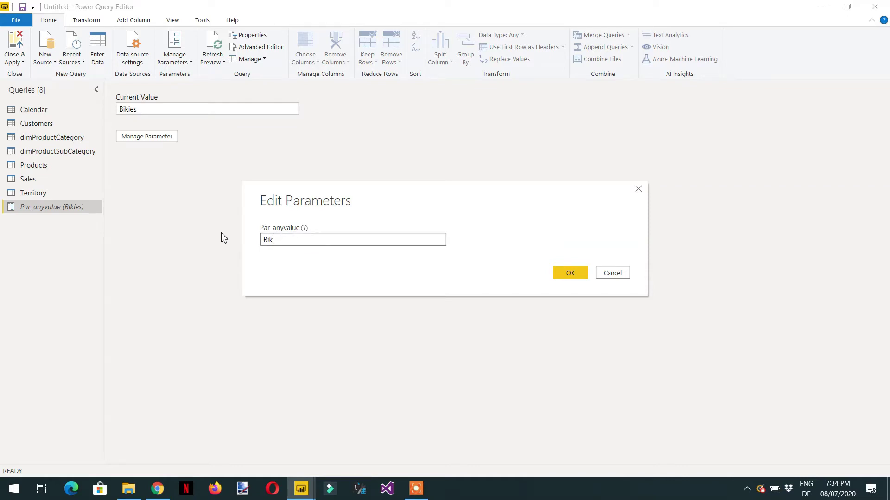
pyautogui.click(573, 277)
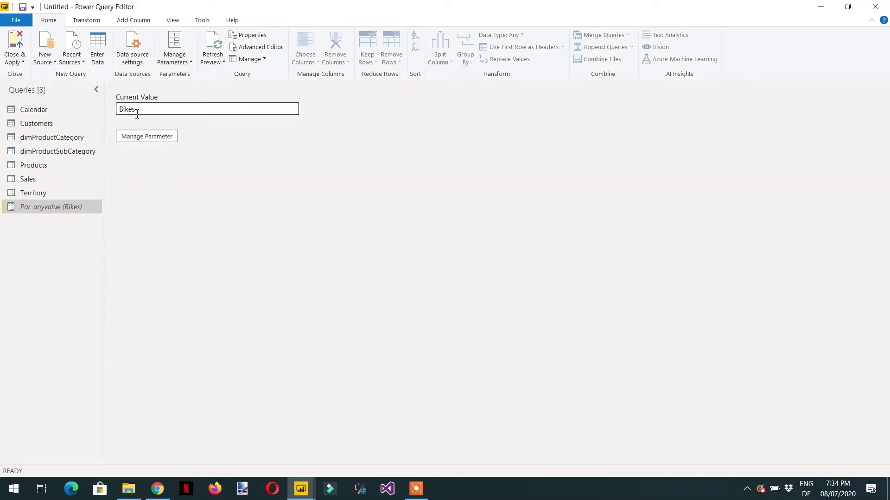
# - Filter the Products table to keep rows where Category equals the Par_anyvalue parameter
pyautogui.click(47, 171)
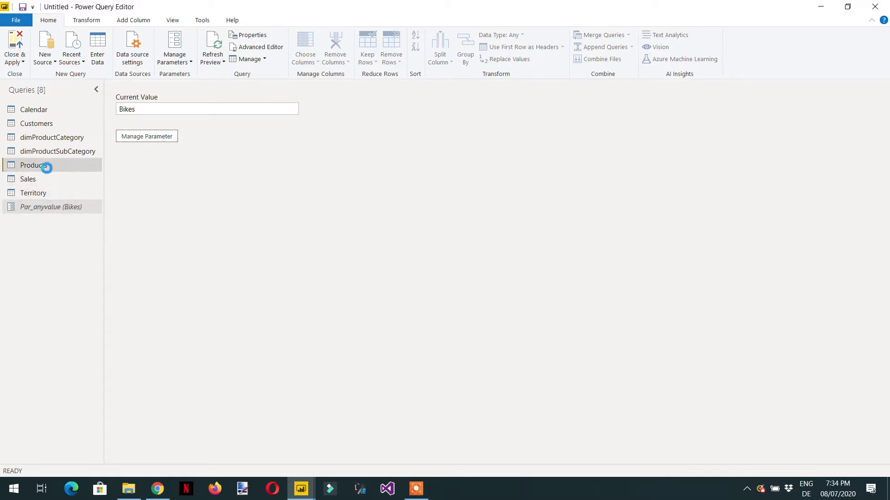
pyautogui.moveTo(287, 460); pyautogui.dragTo(717, 464)
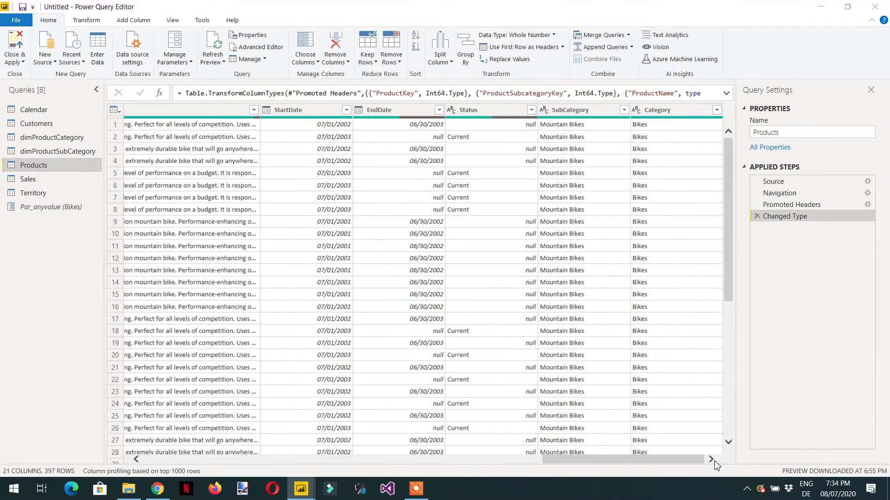
pyautogui.click(716, 111)
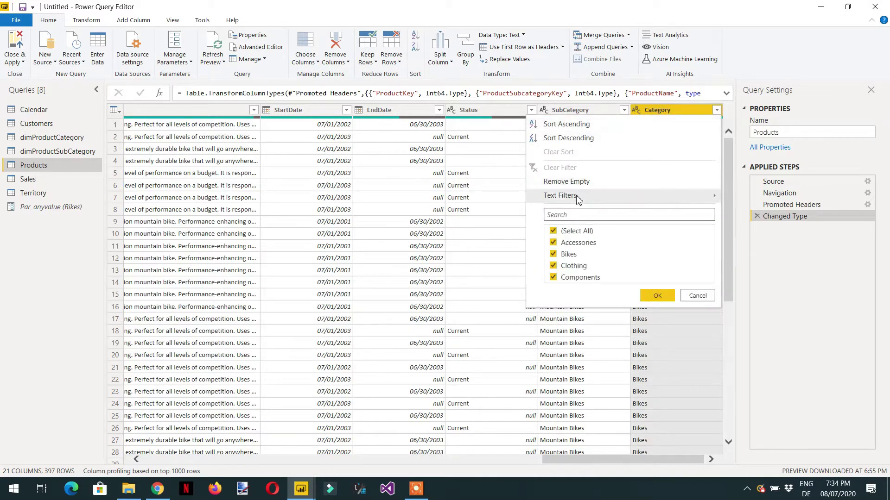
pyautogui.moveTo(578, 199)
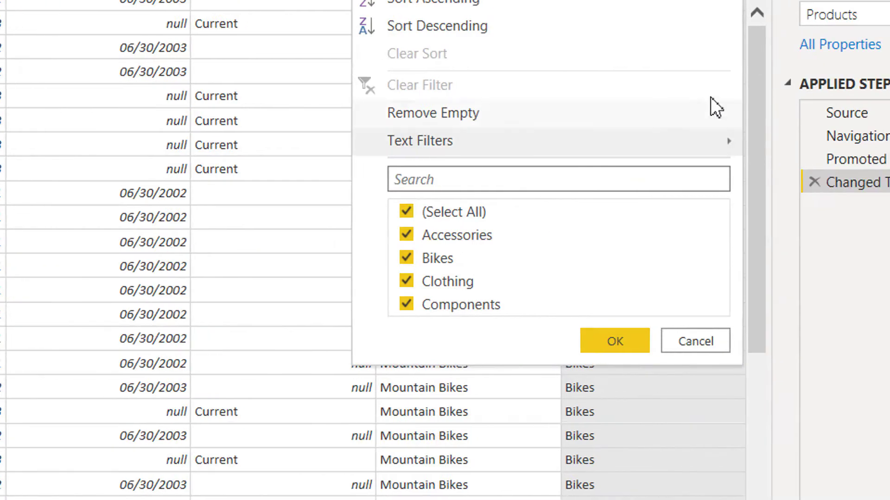
pyautogui.moveTo(606, 198)
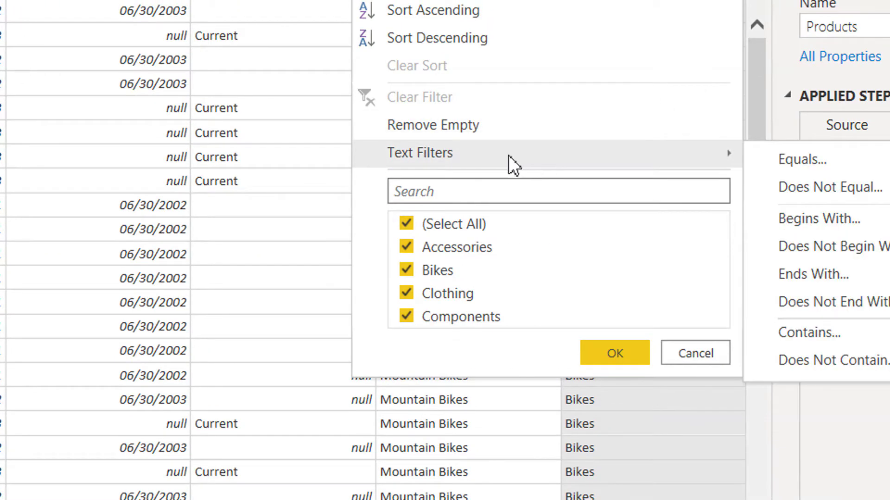
pyautogui.click(799, 162)
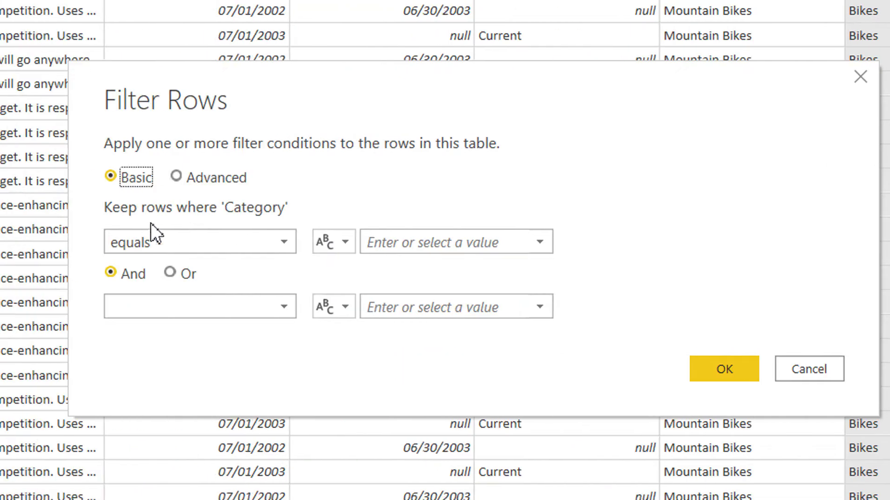
pyautogui.click(354, 247)
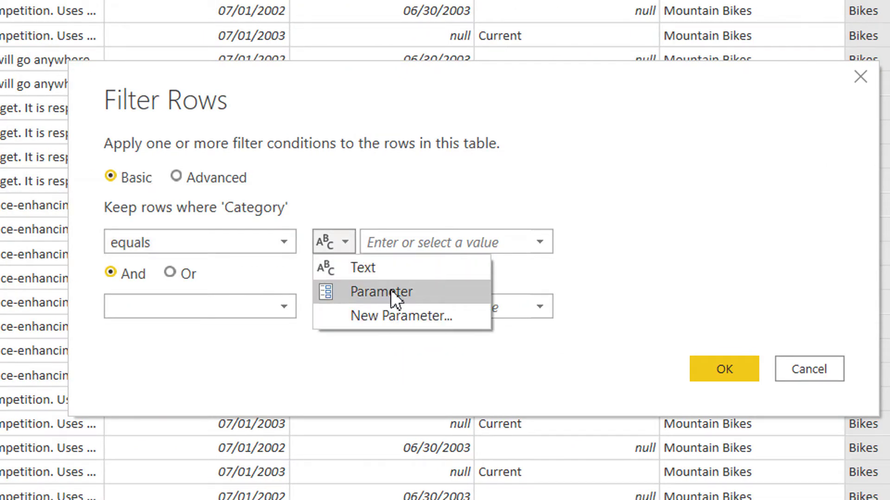
pyautogui.click(391, 289)
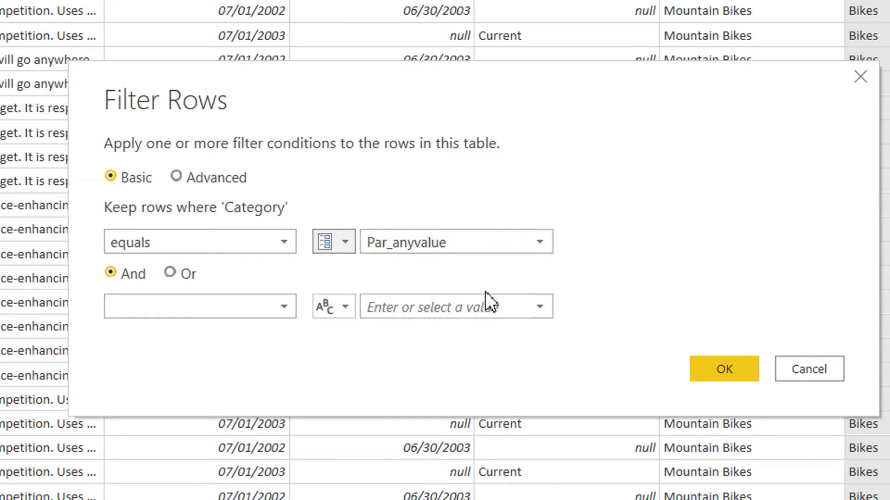
pyautogui.click(705, 363)
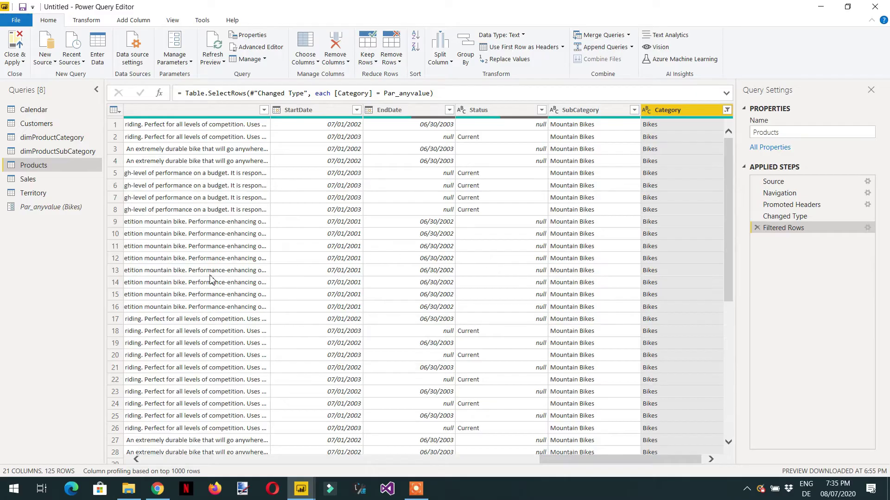
# - Close and apply the query changes, and check the categories in the report's product table
pyautogui.moveTo(728, 222); pyautogui.dragTo(718, 425)
pyautogui.scroll(-12, 672, 312)
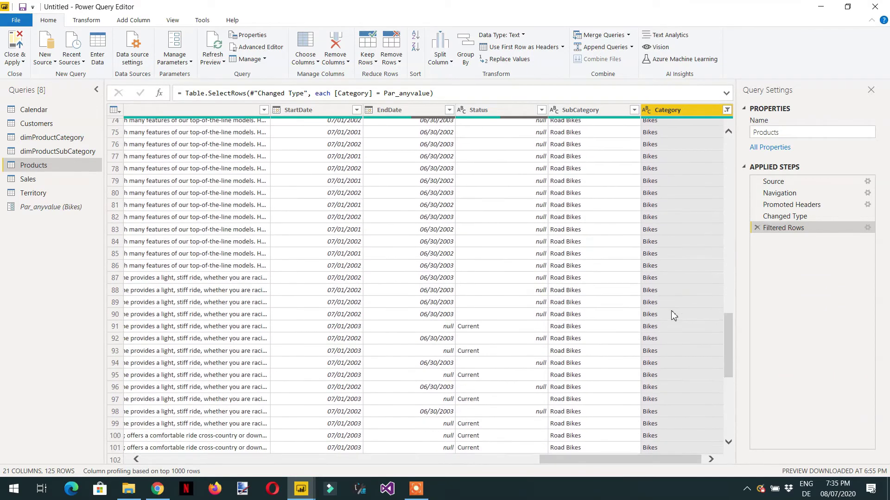
pyautogui.scroll(11, 660, 318)
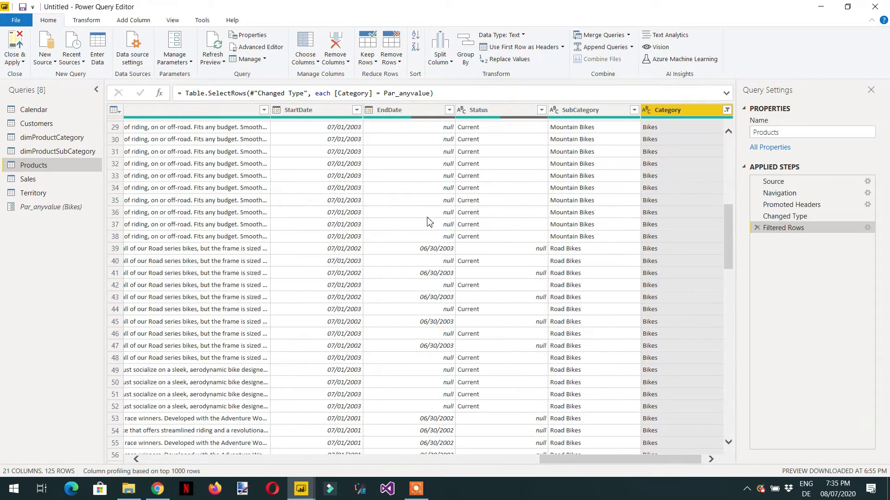
pyautogui.click(23, 62)
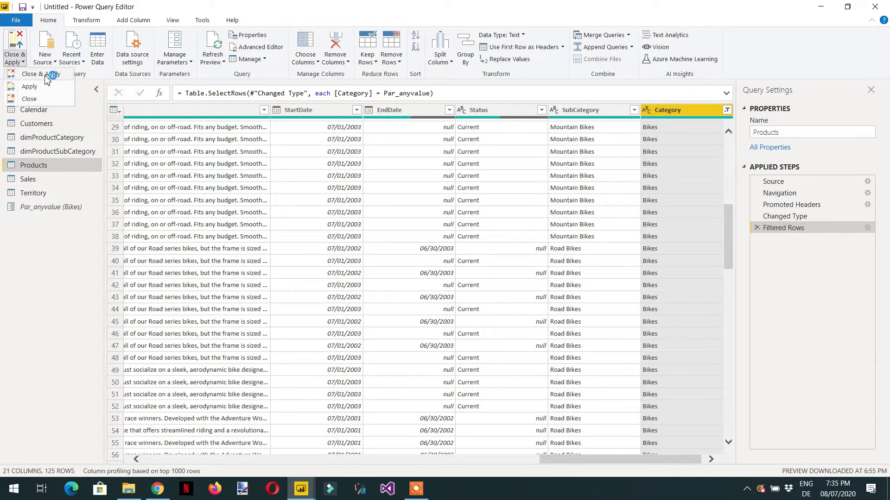
pyautogui.click(226, 169)
pyautogui.hotkey('alt', 'Tab')
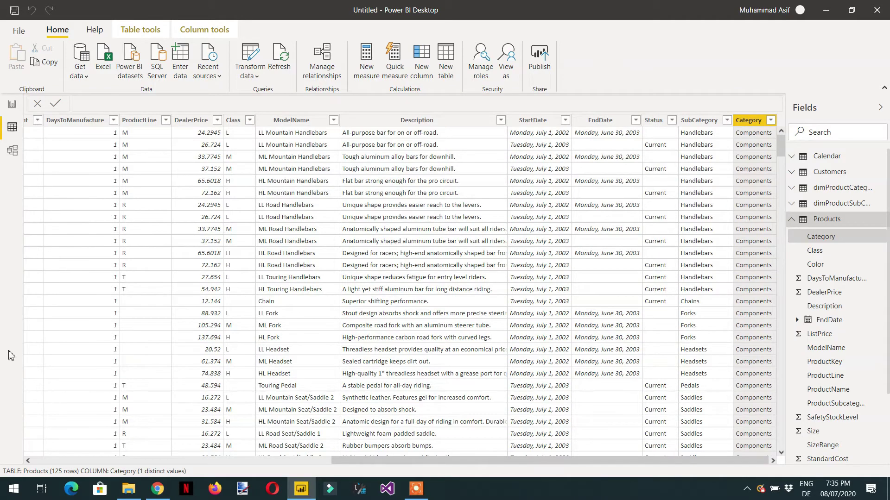
pyautogui.click(12, 108)
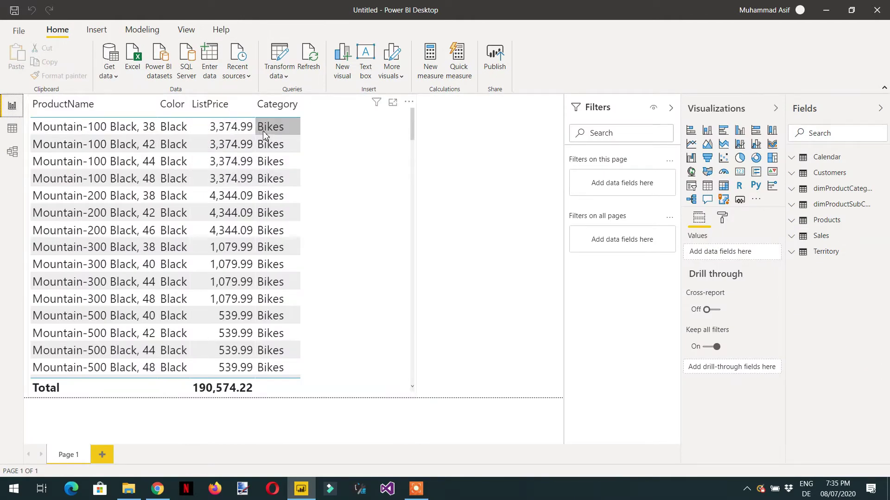
pyautogui.scroll(-15, 280, 124)
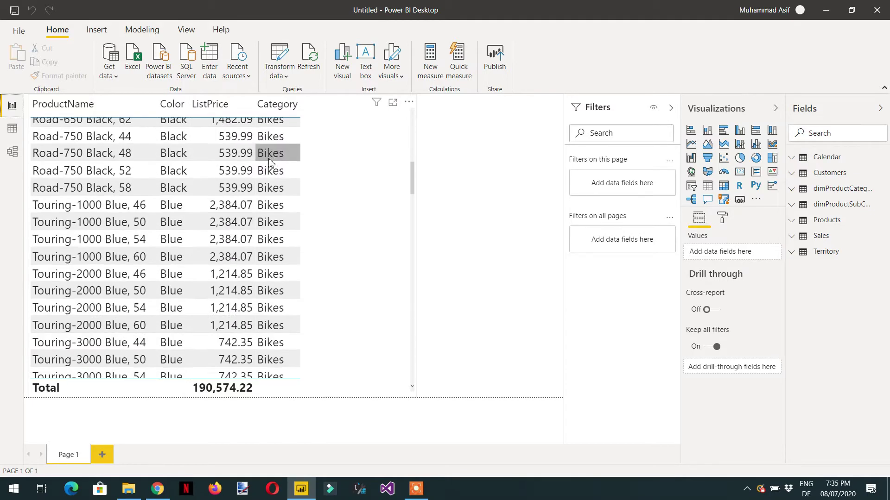
# - Set the current value of Par_anyvalue to "Accessories" in the query editor, and apply the change to the report
pyautogui.click(280, 76)
pyautogui.click(297, 96)
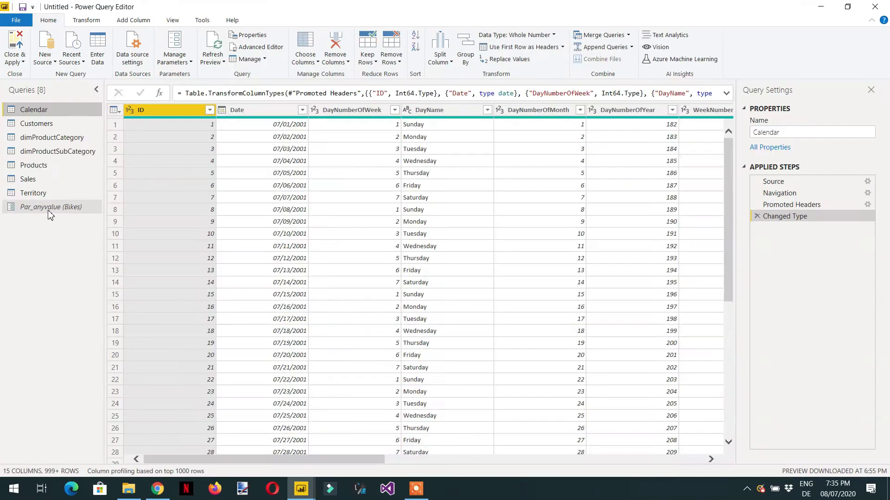
pyautogui.click(50, 213)
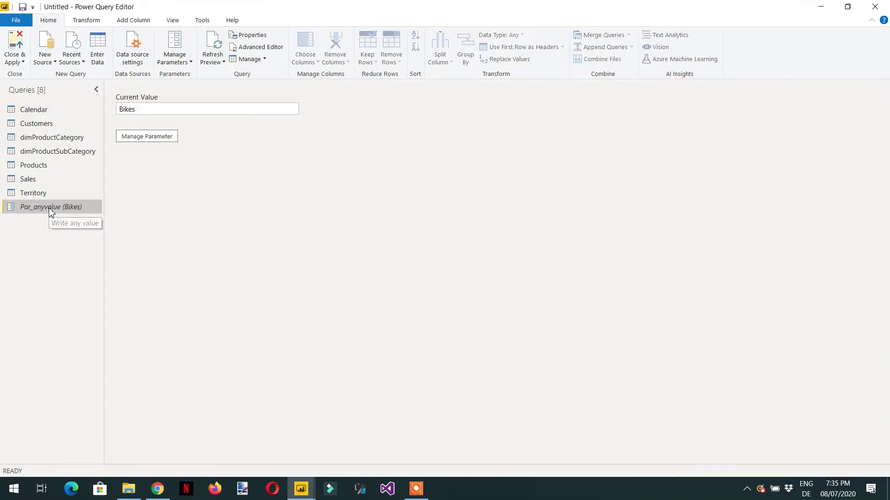
pyautogui.write('Accessories')
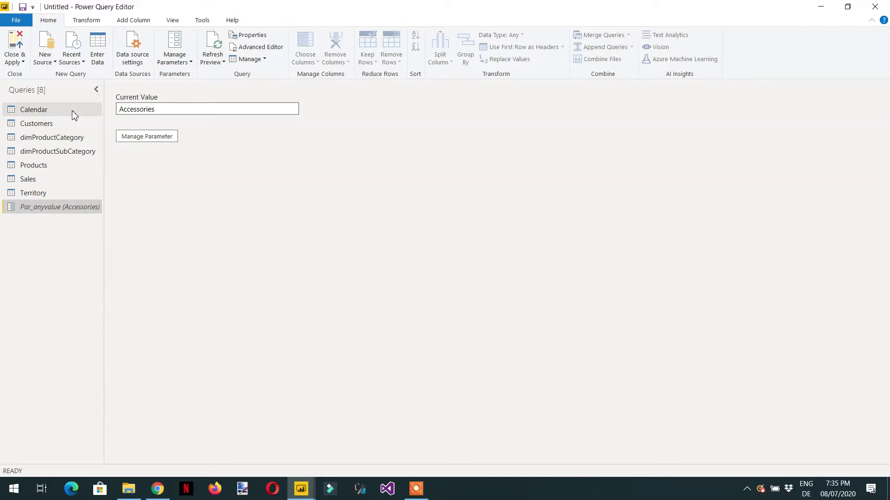
pyautogui.click(22, 62)
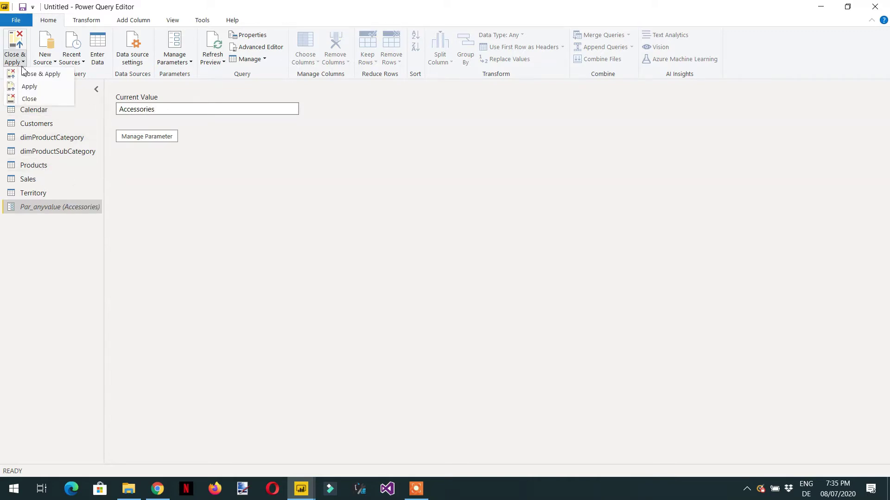
pyautogui.click(26, 73)
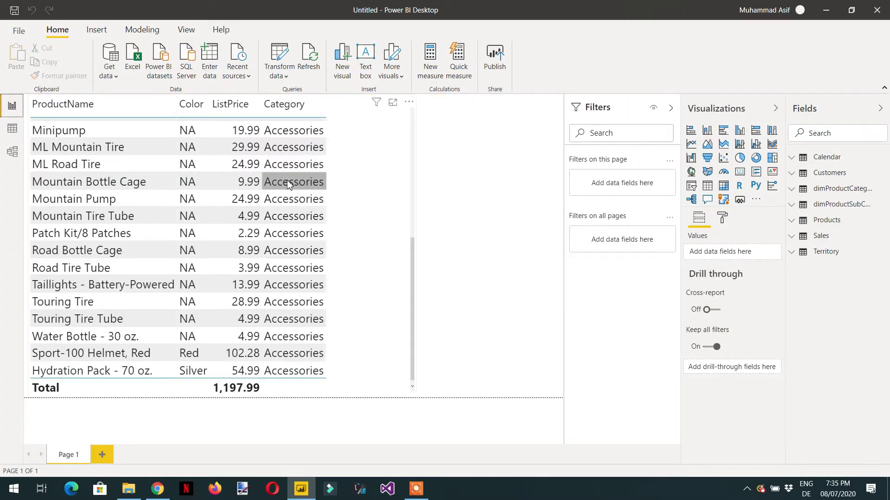
pyautogui.scroll(5, 364, 230)
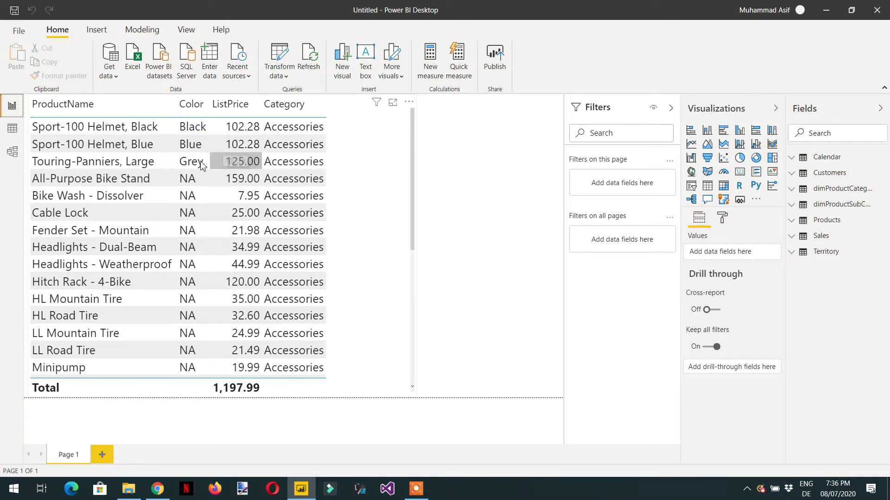
# - Reopen the query editor and create a new parameter named Par_list
pyautogui.click(285, 77)
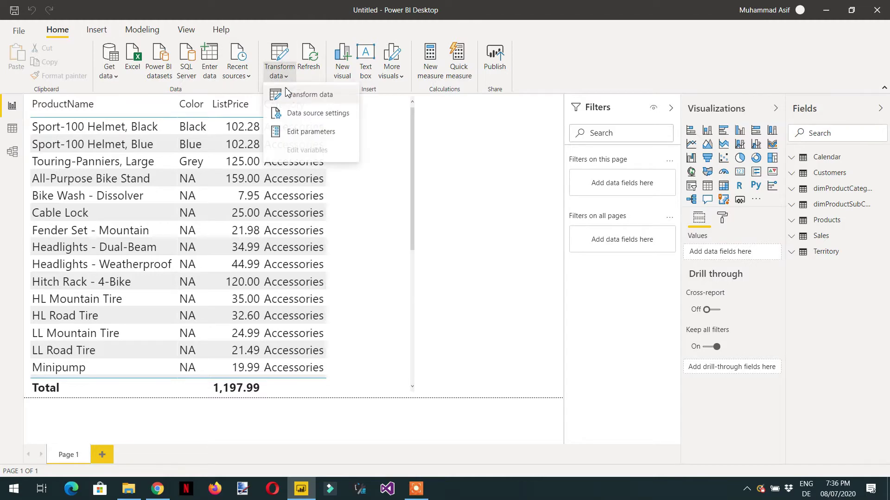
pyautogui.click(296, 94)
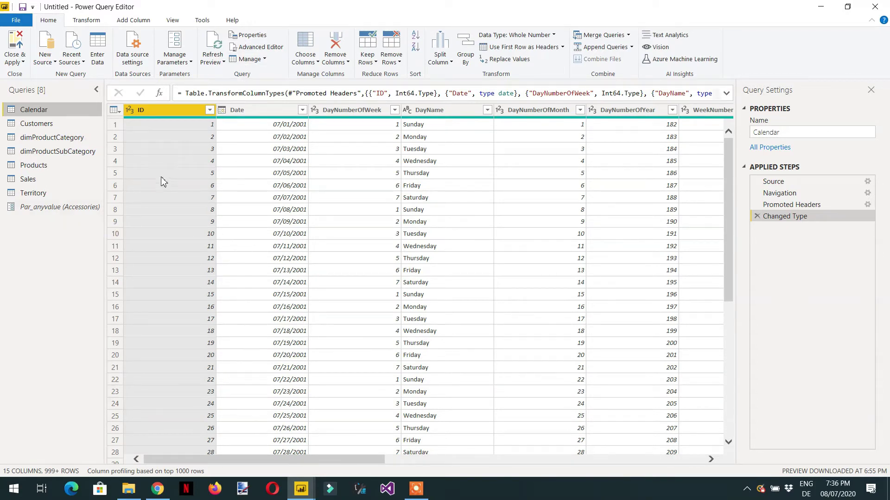
pyautogui.click(189, 68)
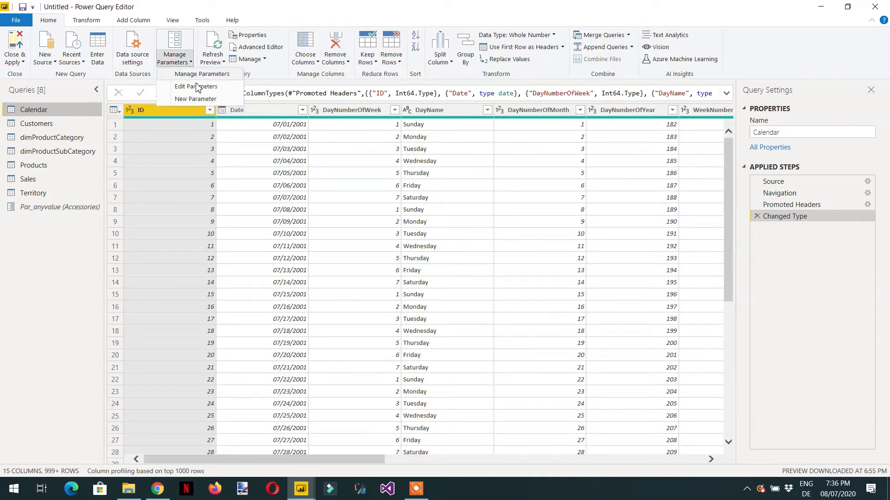
pyautogui.click(200, 99)
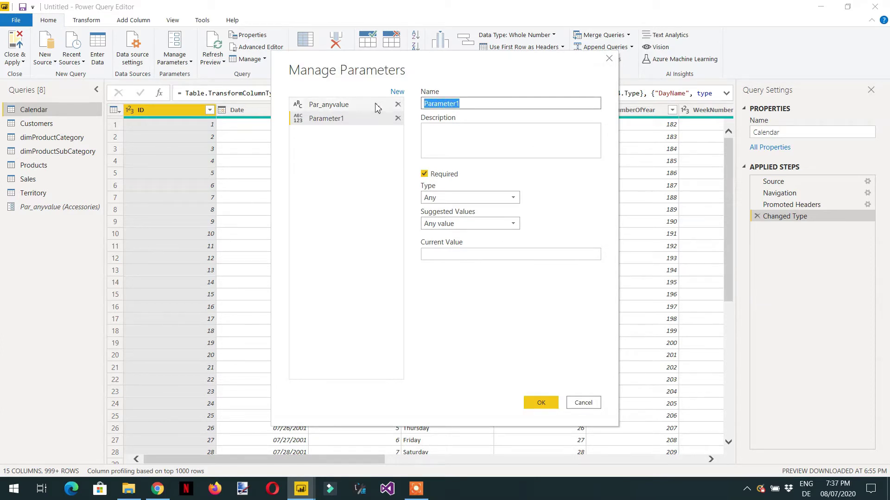
pyautogui.write('Par_')
pyautogui.click(505, 224)
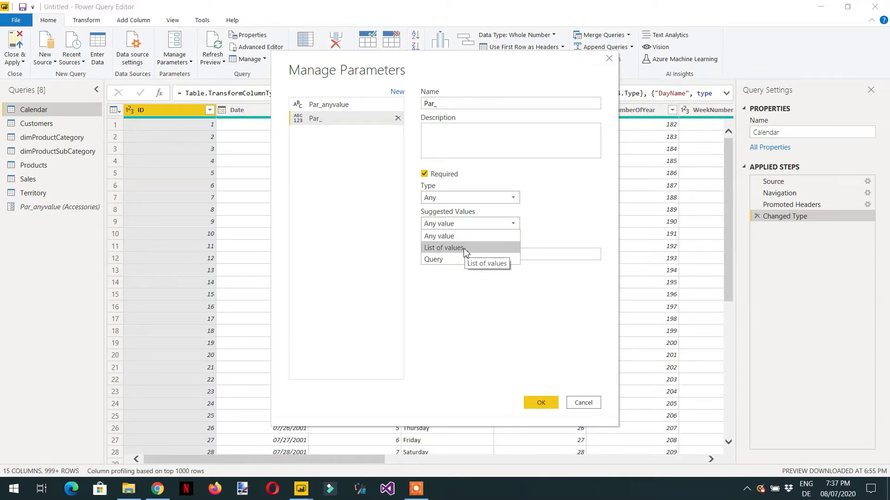
pyautogui.click(450, 104)
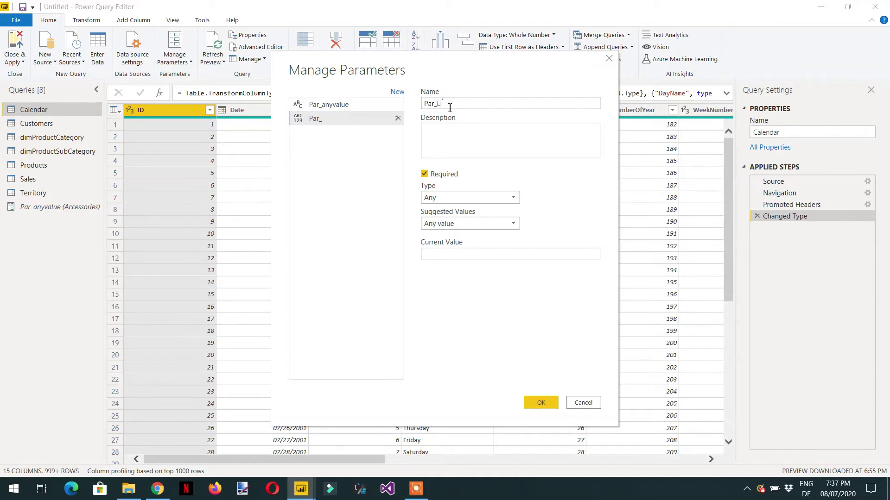
# - Add the description "choose any value from the list" to Par_list and set its type to Text
pyautogui.click(449, 139)
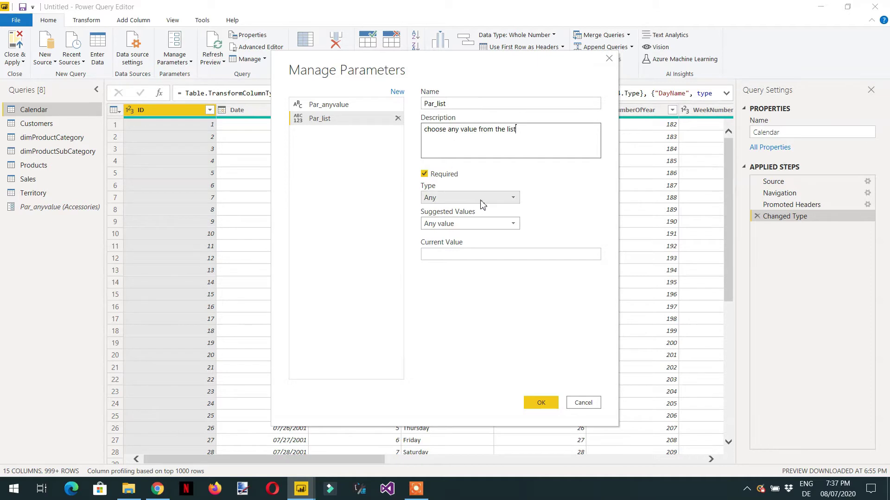
pyautogui.click(468, 198)
pyautogui.click(457, 292)
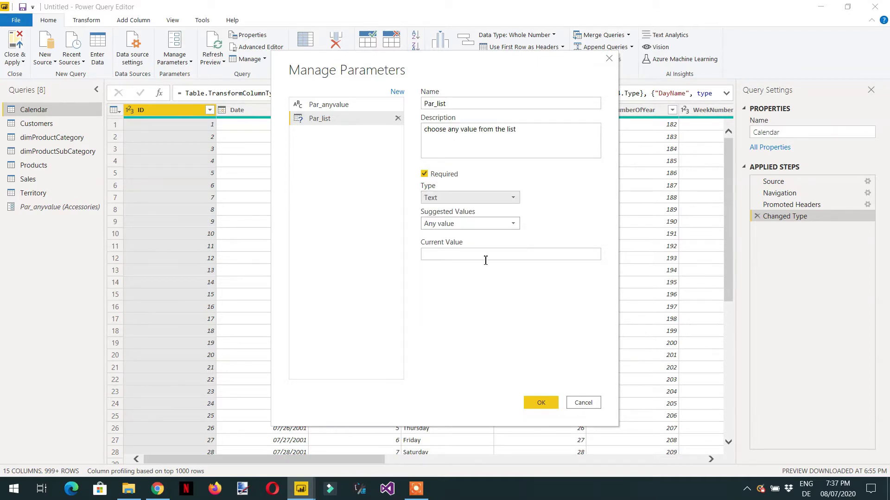
# - Set Par_list's suggested values to a list of values containing Bikes, Clothing and Accessories
pyautogui.click(482, 226)
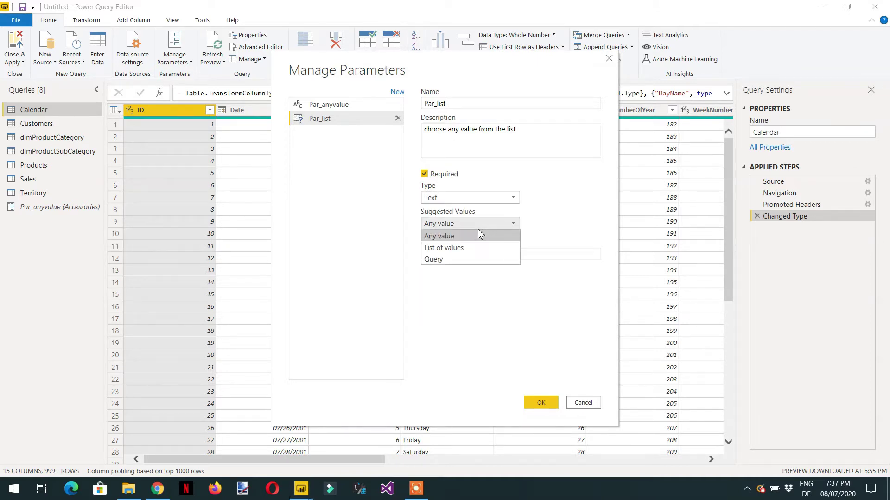
pyautogui.click(464, 252)
pyautogui.click(459, 254)
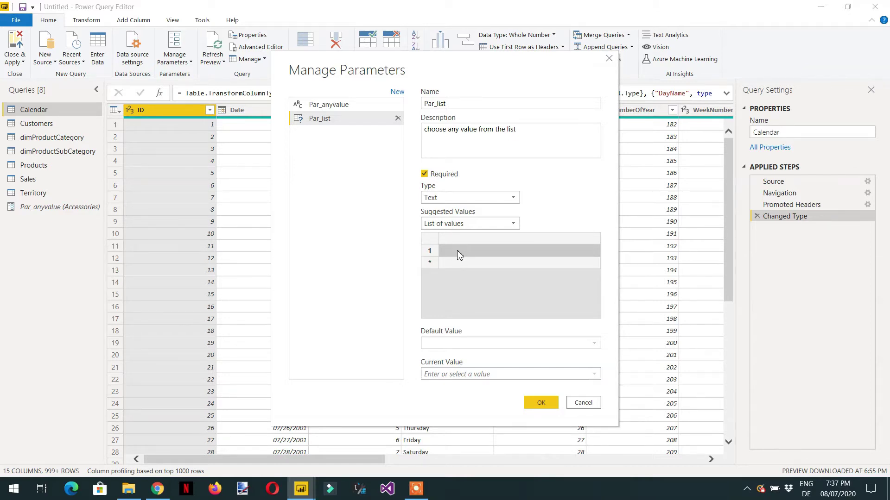
pyautogui.write('Bikes')
pyautogui.press('Return')
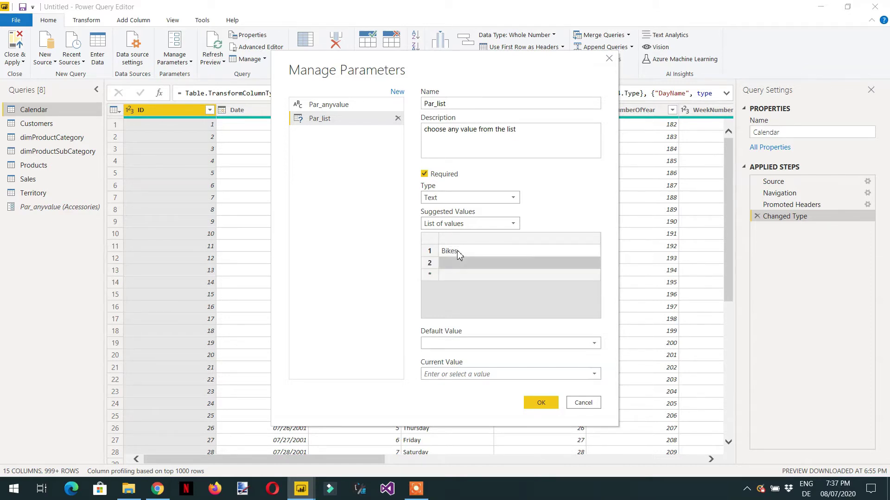
pyautogui.write('Clothing')
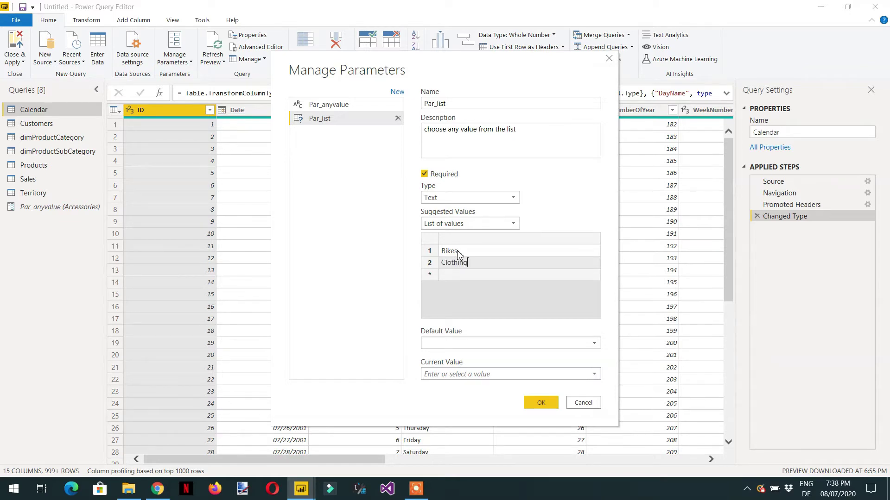
pyautogui.press('Return')
pyautogui.write('a')
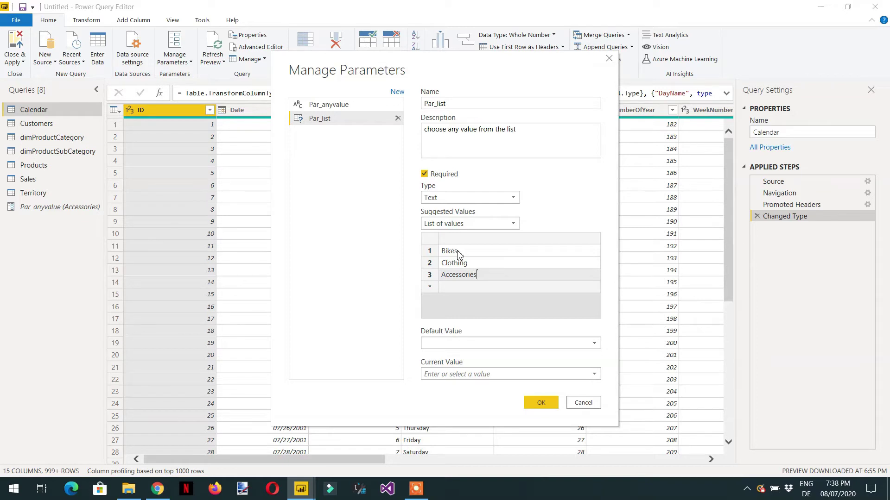
# - Set both the default value and the current value of Par_list to Bikes, and save the parameter
pyautogui.click(592, 345)
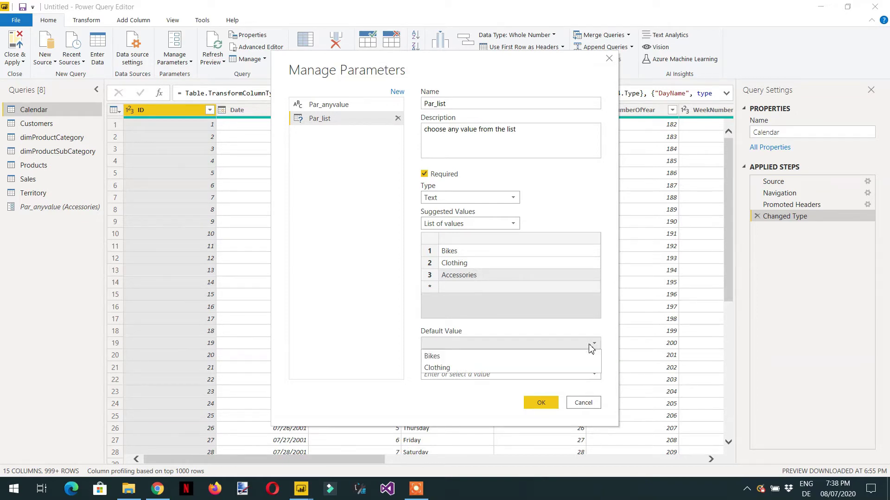
pyautogui.click(481, 358)
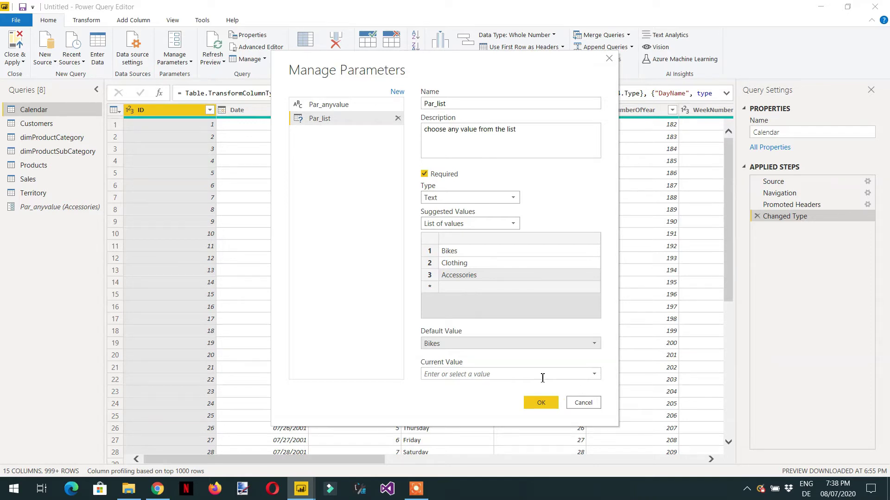
pyautogui.click(593, 374)
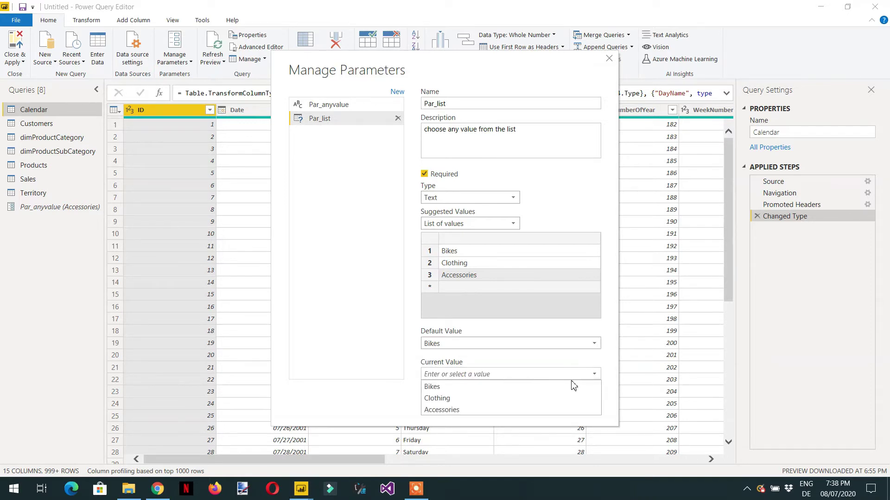
pyautogui.click(483, 388)
pyautogui.click(533, 405)
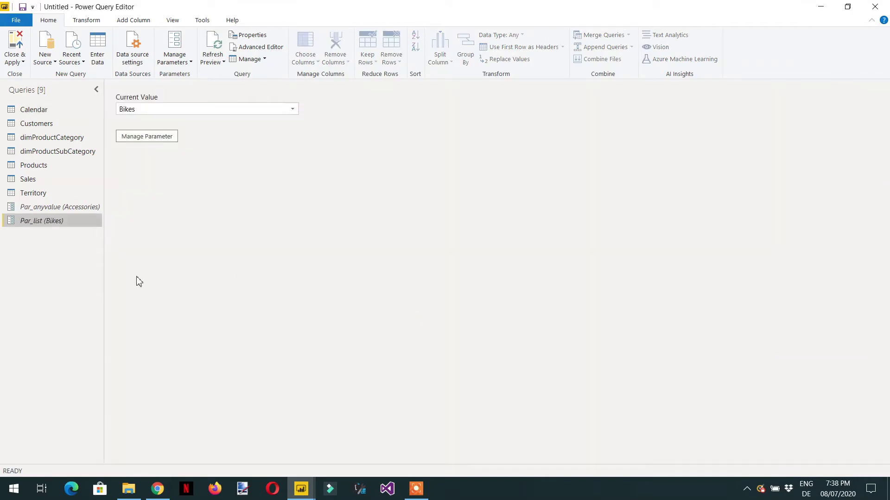
# - Clear the existing filter on the Category column of the Products query
pyautogui.click(55, 168)
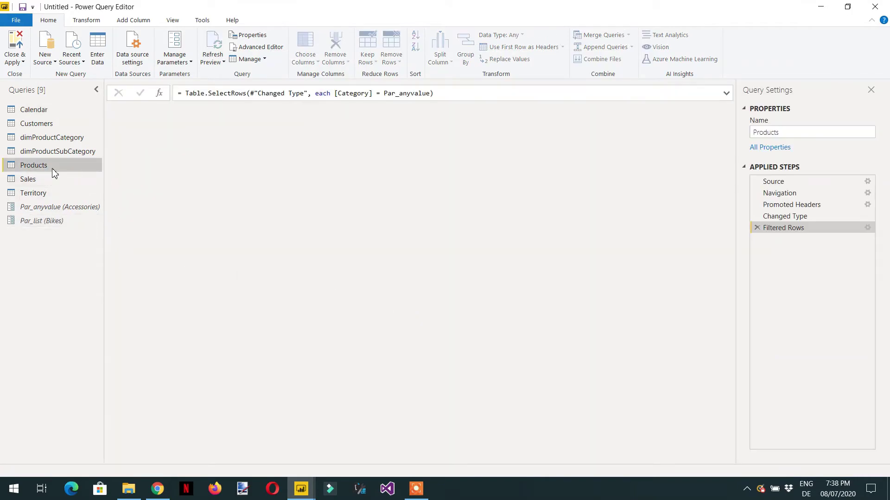
pyautogui.moveTo(274, 460); pyautogui.dragTo(716, 476)
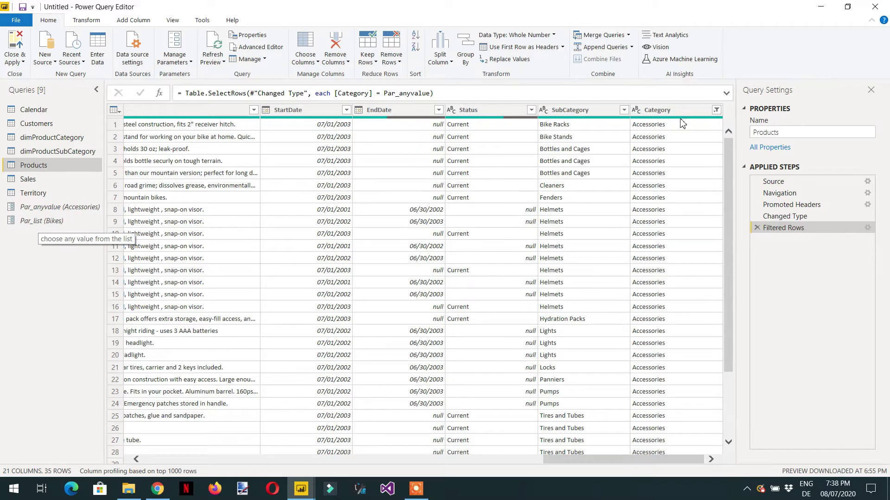
pyautogui.click(716, 111)
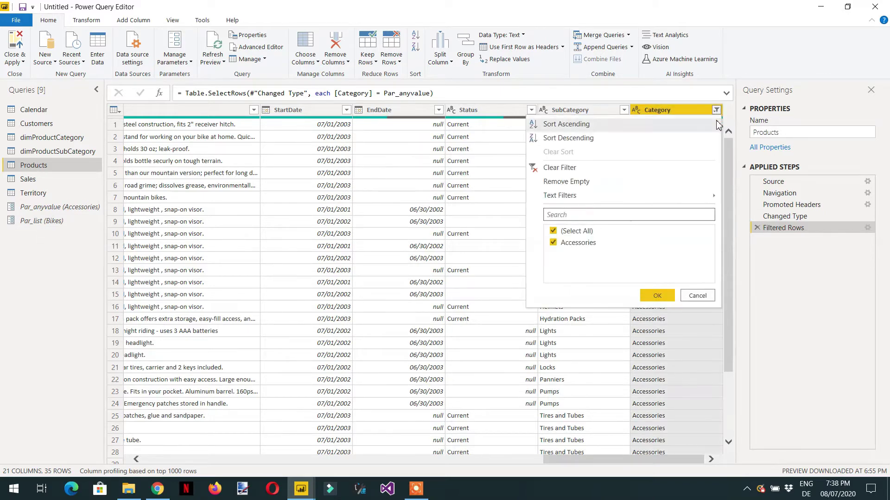
pyautogui.click(571, 169)
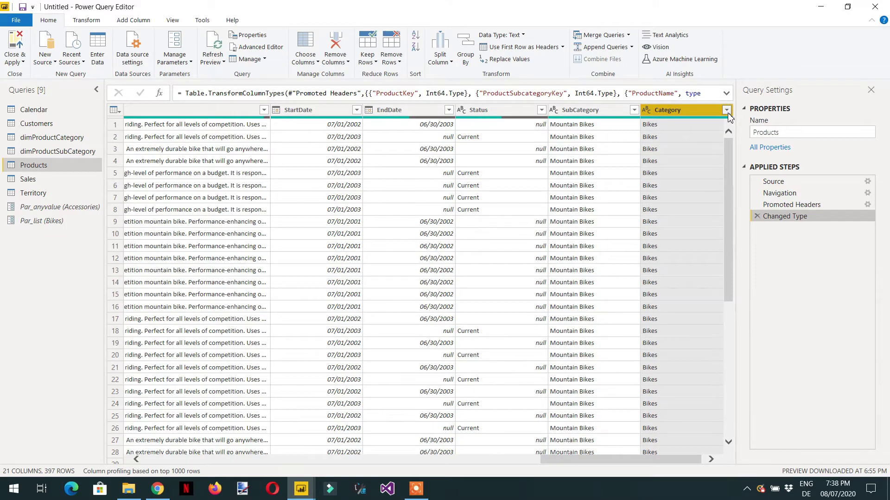
# - Add a text filter to the Products query that keeps rows where Category equals the Par_list parameter
pyautogui.click(726, 110)
pyautogui.moveTo(577, 200)
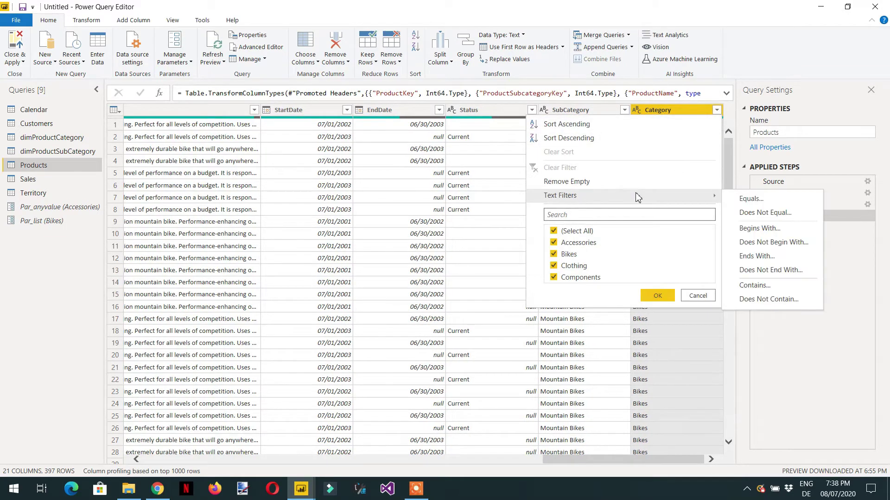
pyautogui.click(732, 203)
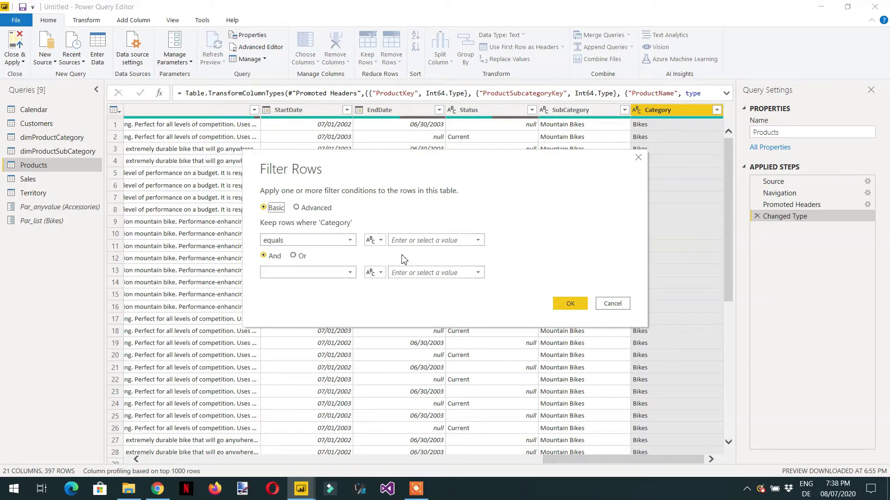
pyautogui.click(375, 240)
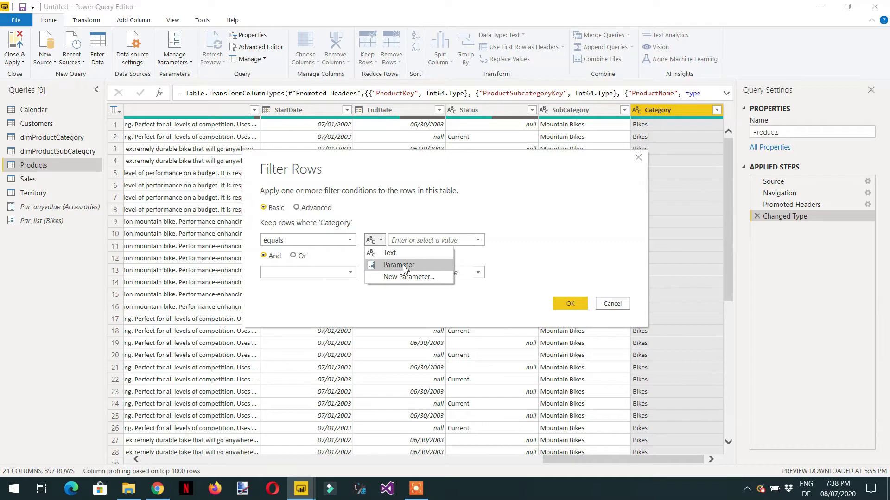
pyautogui.click(400, 265)
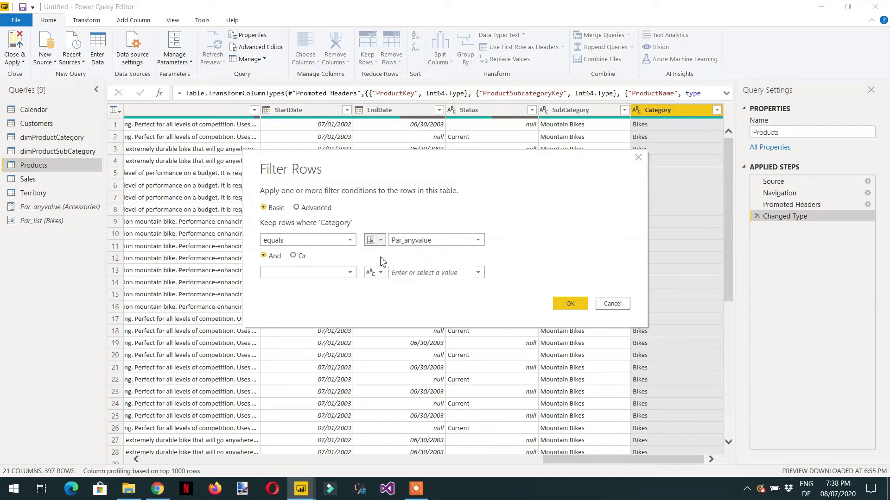
pyautogui.click(474, 243)
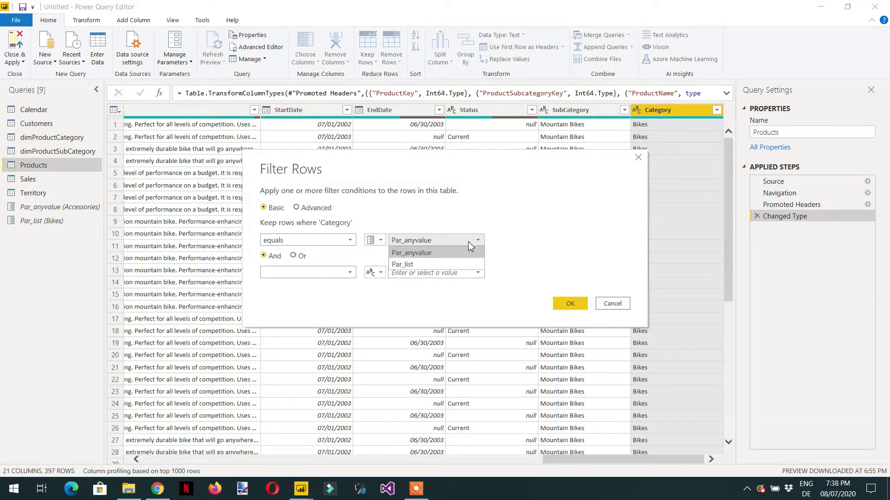
pyautogui.click(421, 267)
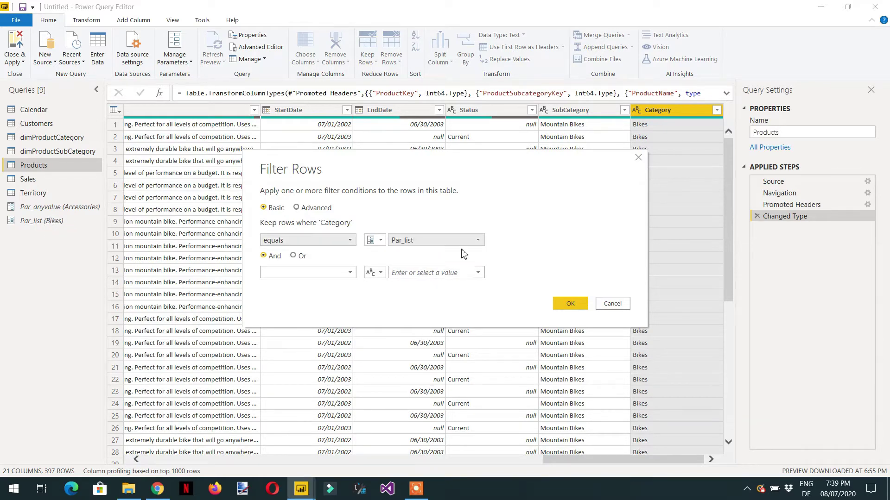
pyautogui.click(572, 306)
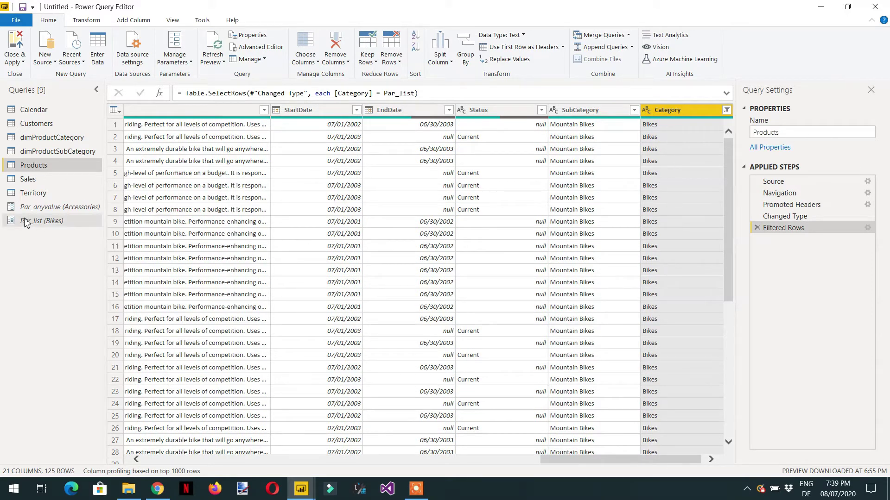
# - Apply Clothing as Par_list's current value in the report, and reopen the query editor
pyautogui.click(39, 222)
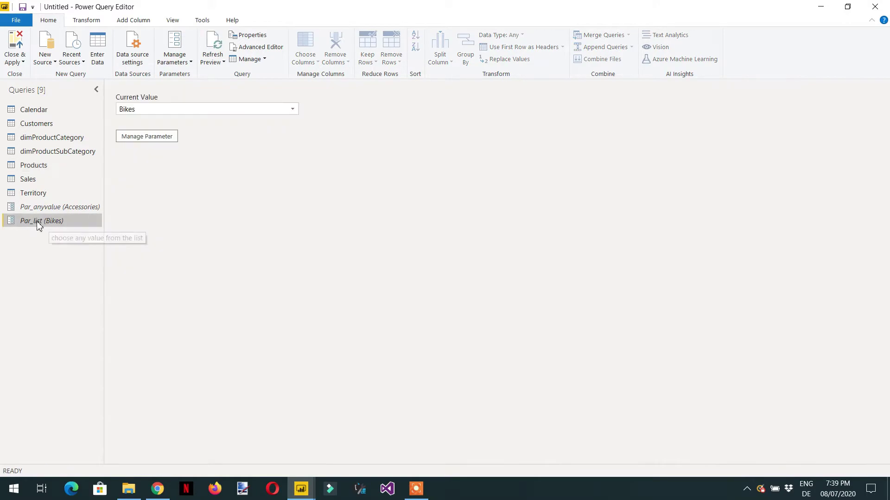
pyautogui.click(167, 109)
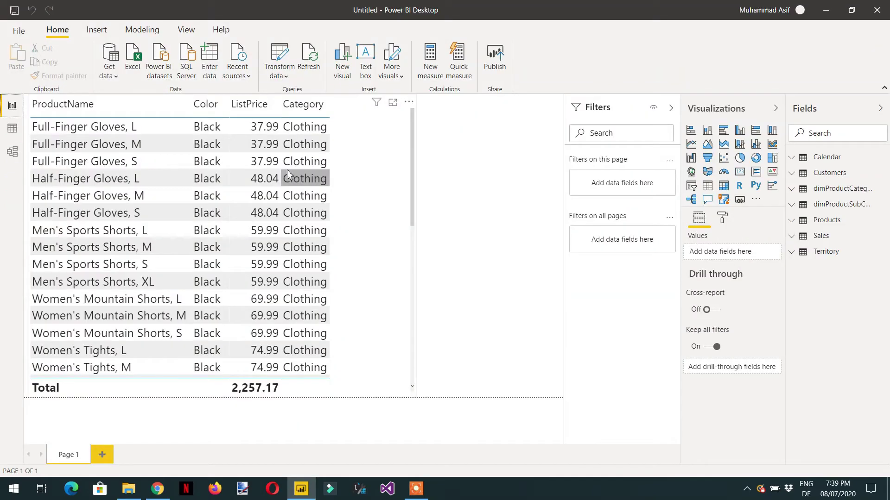
pyautogui.click(286, 77)
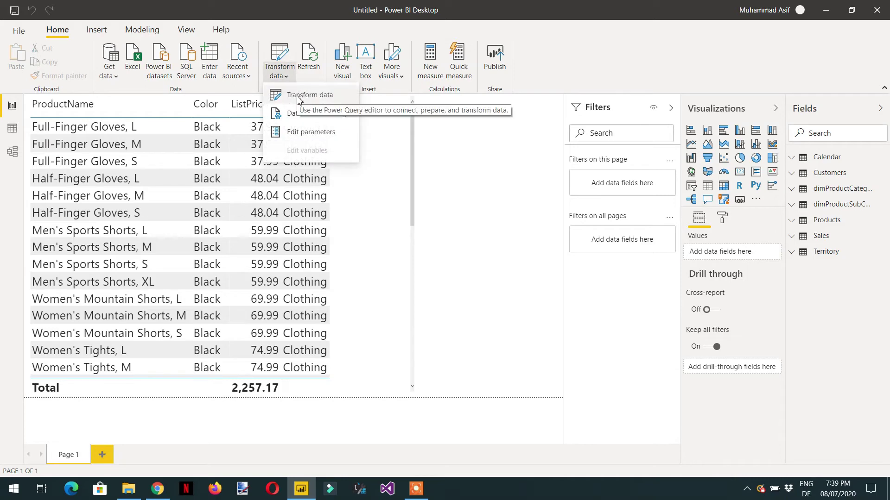
pyautogui.click(299, 96)
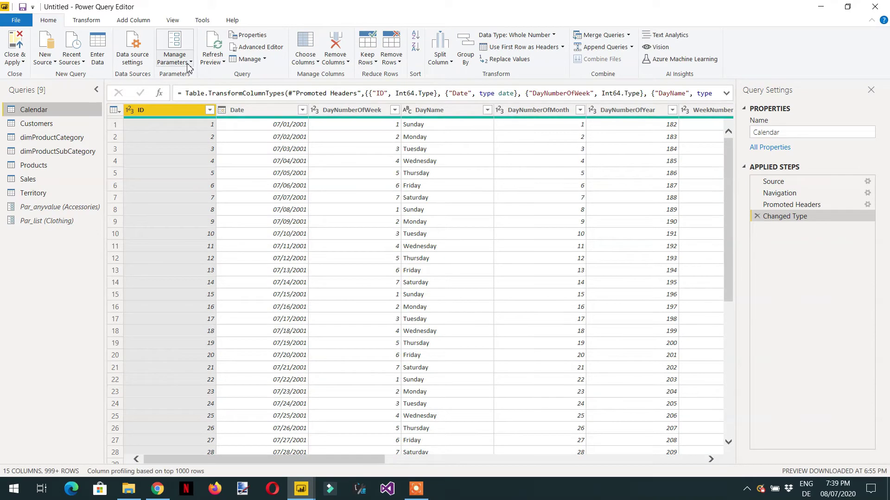
pyautogui.click(190, 65)
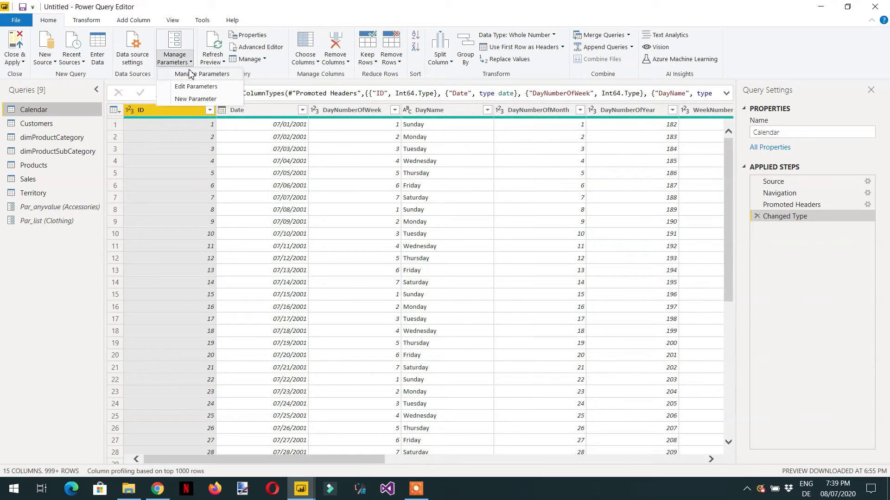
pyautogui.click(205, 98)
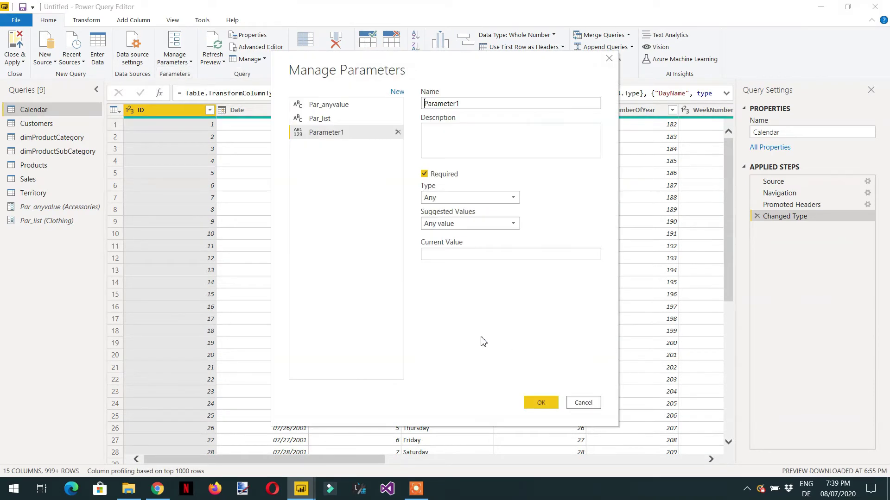
pyautogui.click(511, 230)
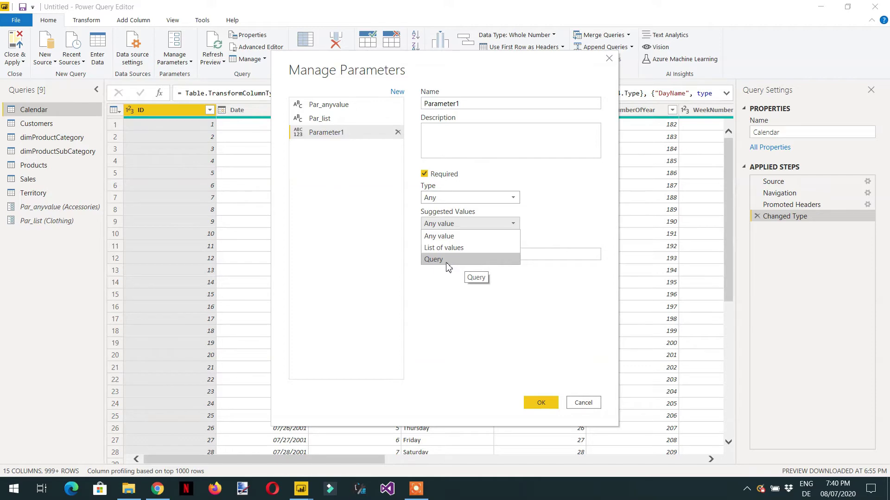
pyautogui.press('Escape')
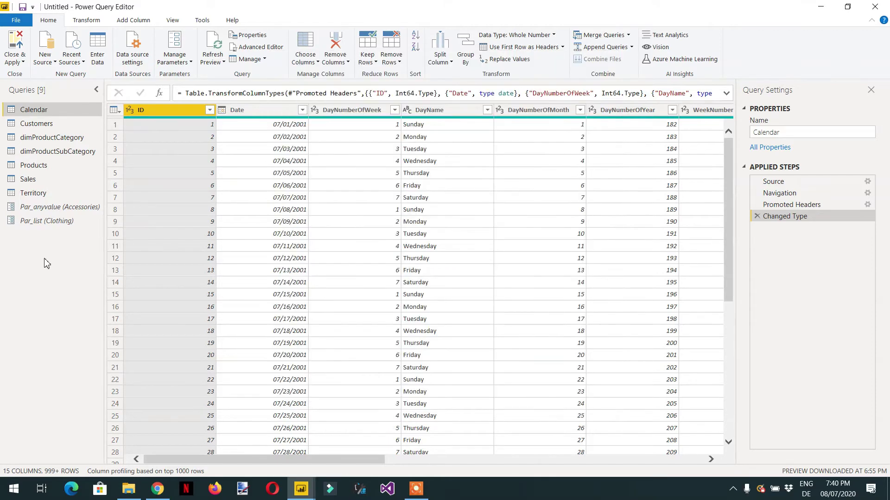
# - Duplicate the dimProductCategory query and rename the copy as CategoriesList
pyautogui.click(50, 138)
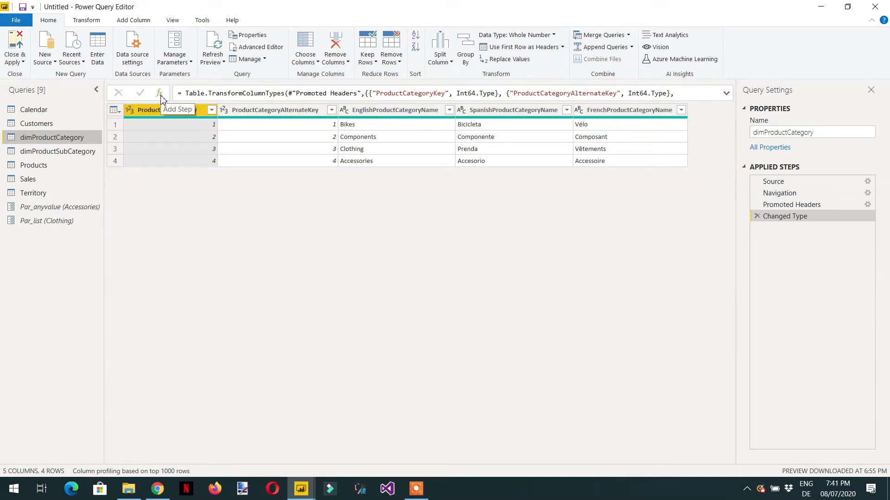
pyautogui.rightClick(52, 138)
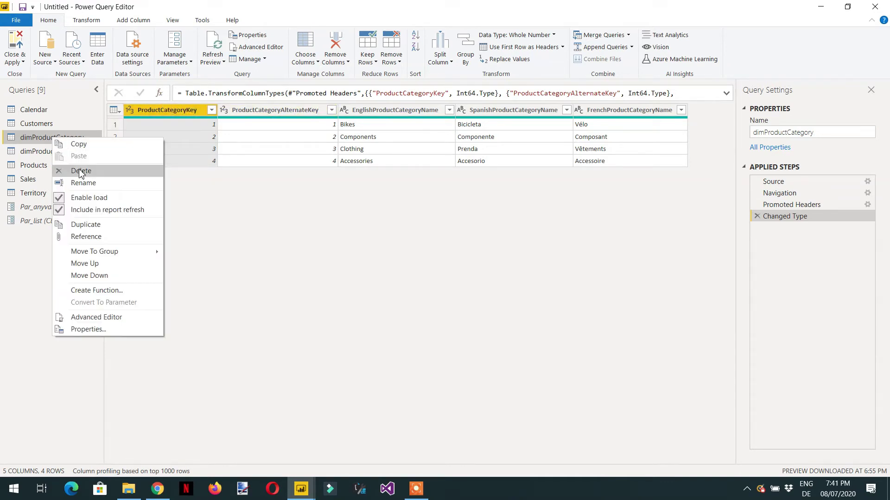
pyautogui.press('Escape')
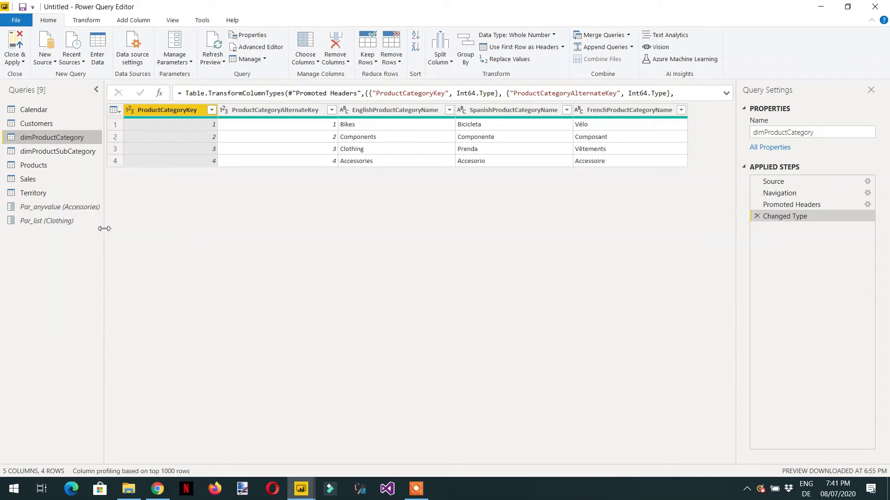
pyautogui.doubleClick(75, 241)
pyautogui.write('CategoriesList')
pyautogui.press('Return')
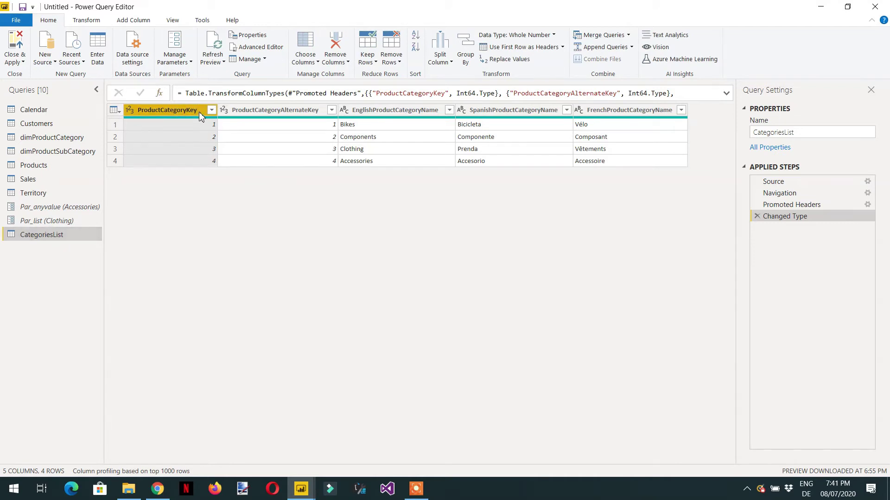
# - Add a custom step to CategoriesList with the formula = #"Changed Type"[EnglishProductCategoryName] to turn that column into a list
pyautogui.click(161, 94)
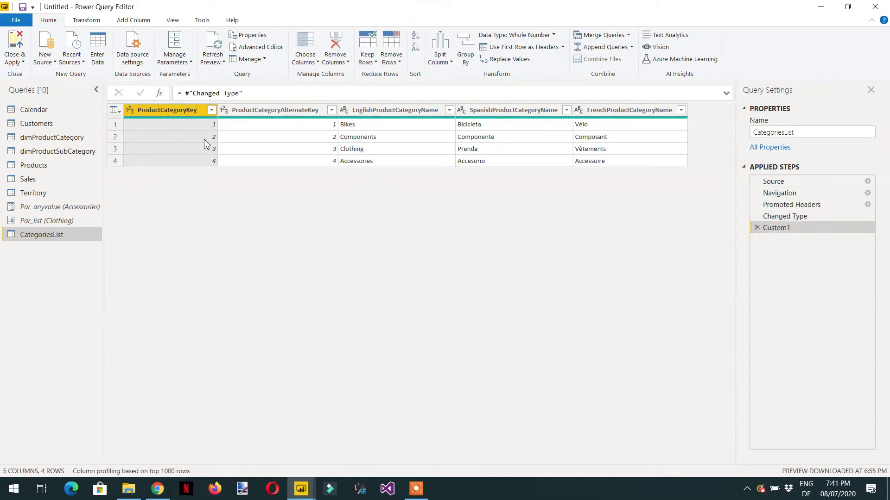
pyautogui.click(259, 94)
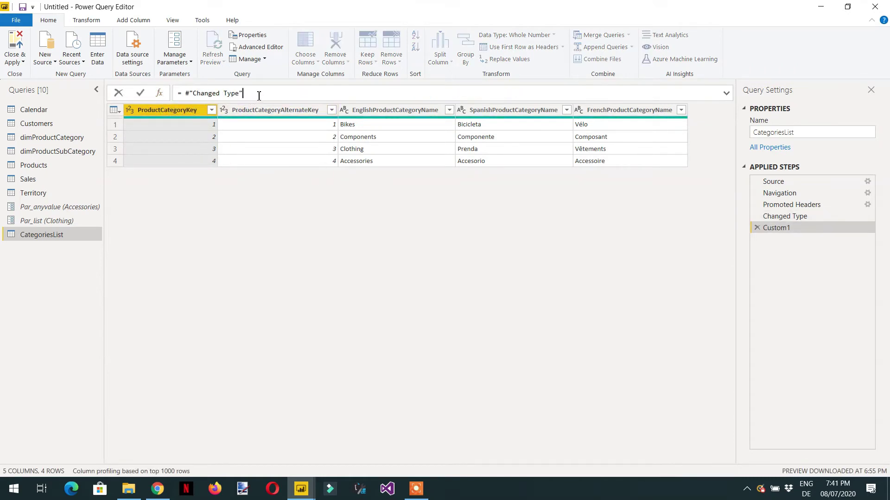
pyautogui.write('[')
pyautogui.write('Engsih')
pyautogui.write('ish')
pyautogui.write('ProductCategor')
pyautogui.write('yName')
pyautogui.press('Return')
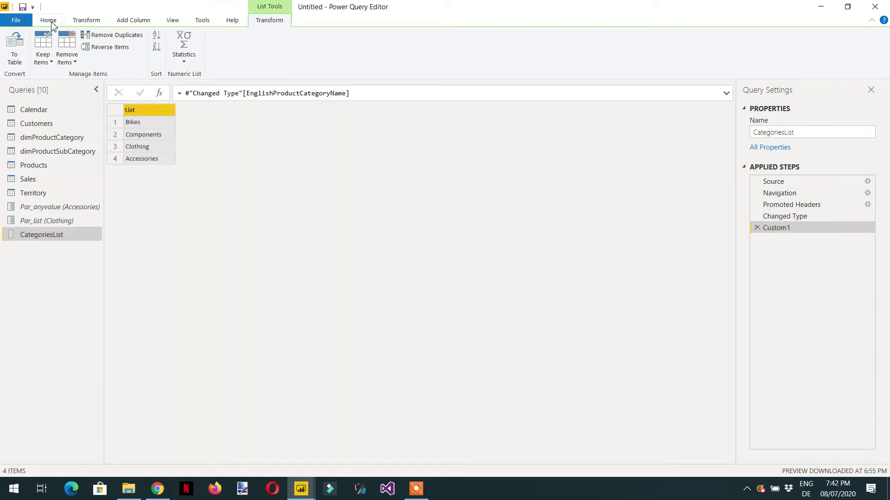
# - Create a new parameter named Par_query with the type Text
pyautogui.click(48, 21)
pyautogui.click(190, 65)
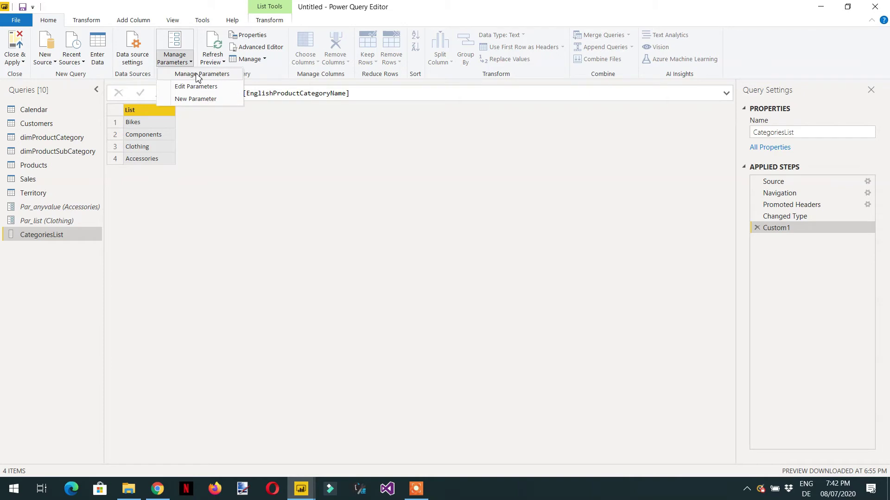
pyautogui.click(200, 96)
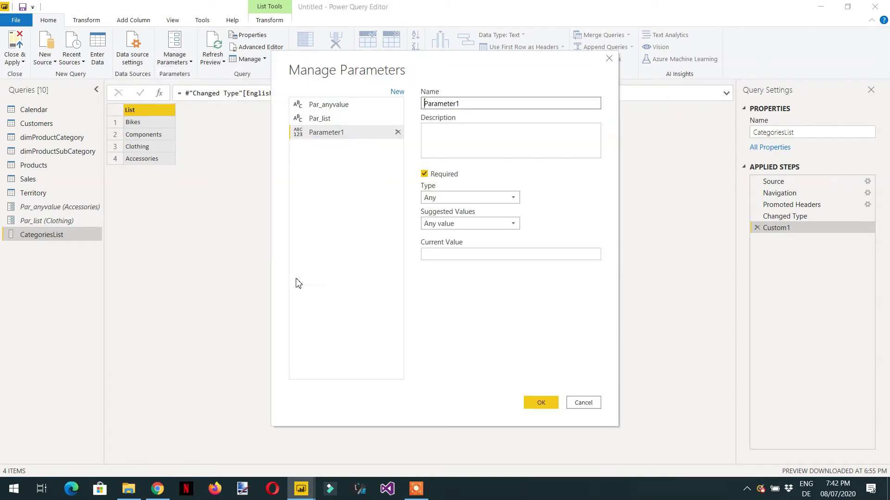
pyautogui.doubleClick(474, 100)
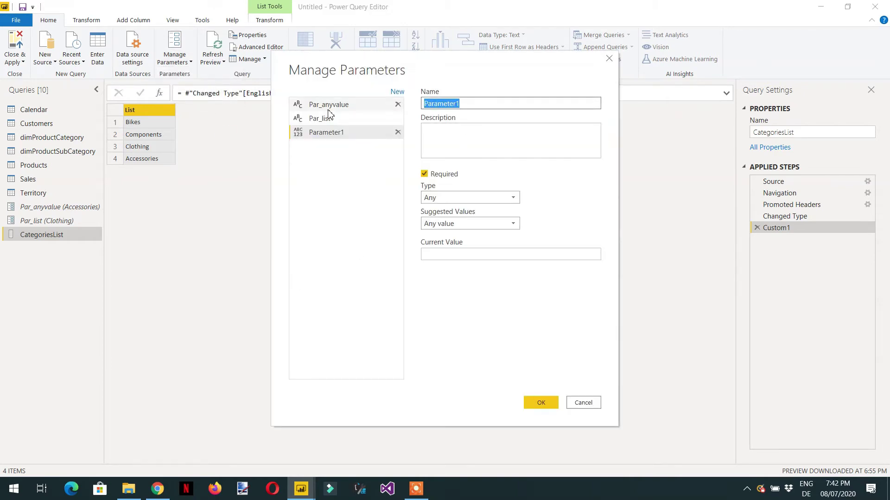
pyautogui.write('Par')
pyautogui.click(468, 139)
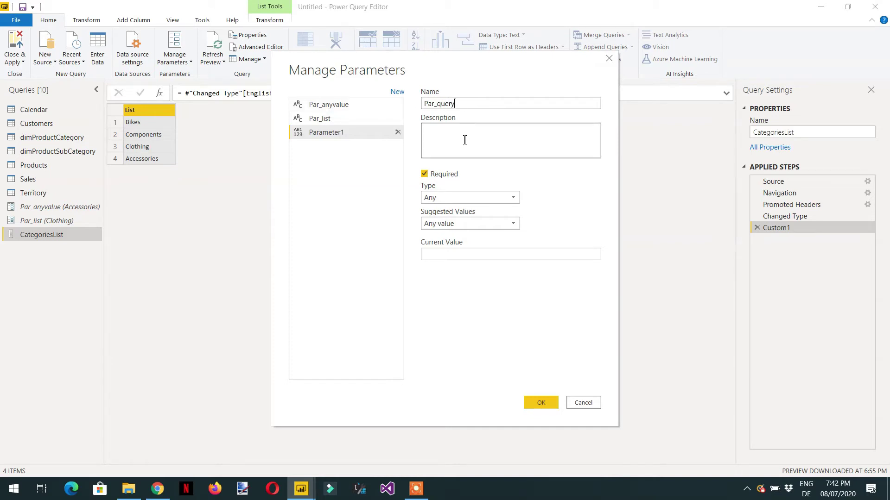
pyautogui.click(459, 202)
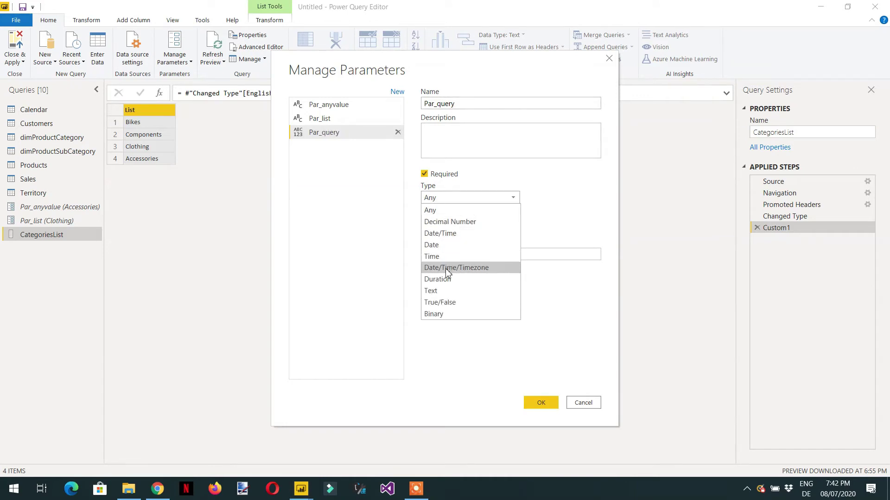
pyautogui.click(452, 291)
# - Base Par_query's suggested values on the CategoriesList query, set its current value to Bikes, and save the parameter
pyautogui.click(500, 224)
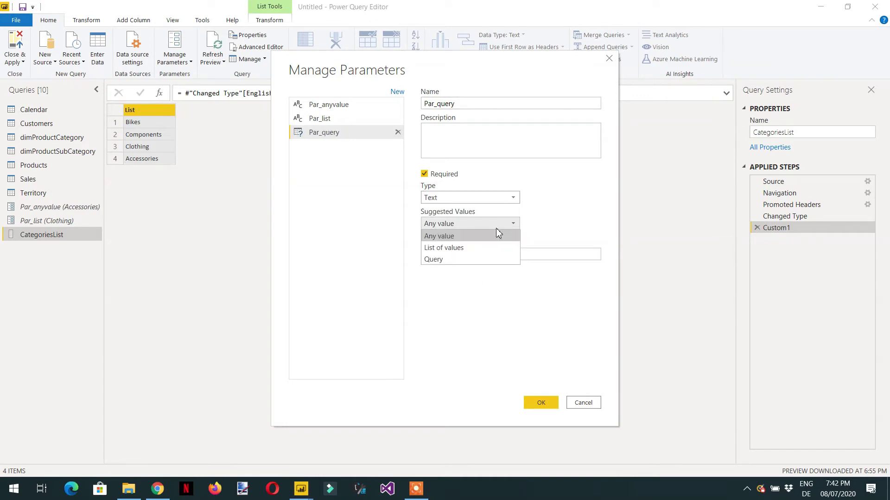
pyautogui.click(452, 261)
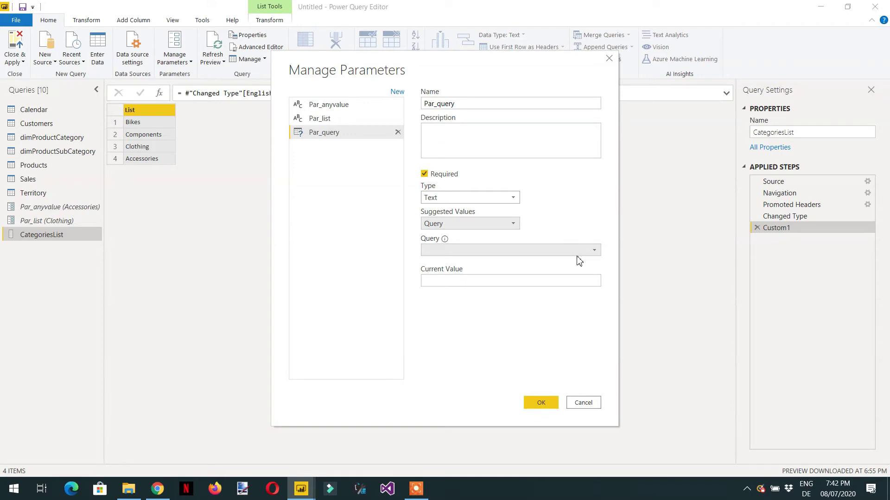
pyautogui.click(596, 253)
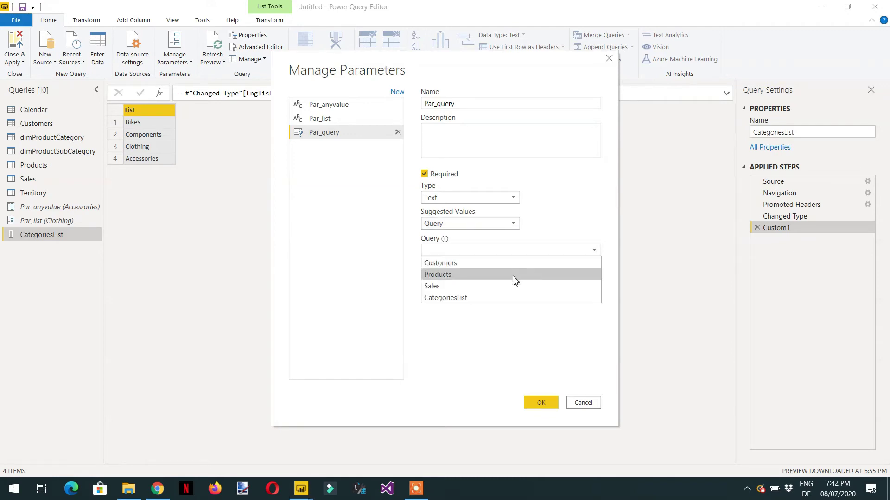
pyautogui.click(470, 299)
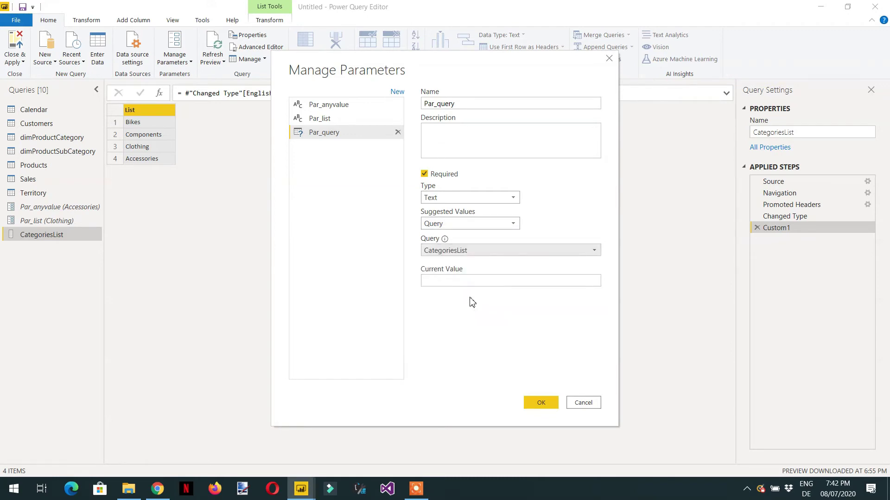
pyautogui.click(514, 284)
pyautogui.click(504, 282)
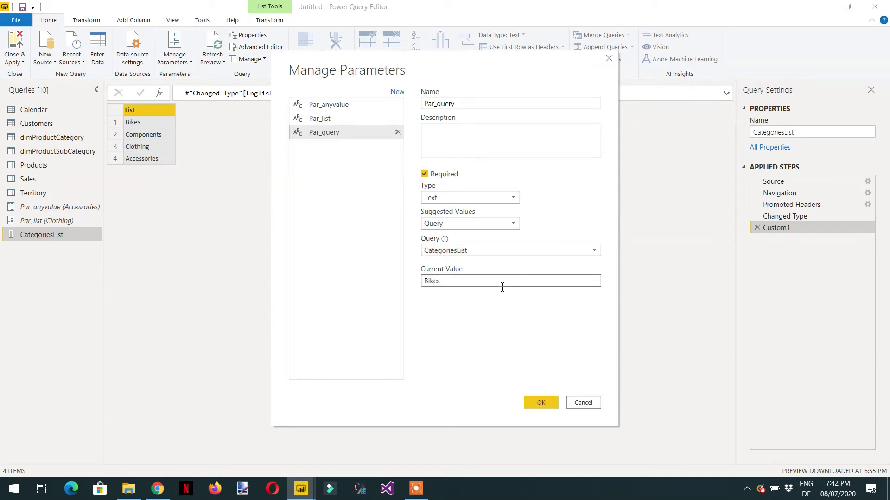
pyautogui.click(541, 403)
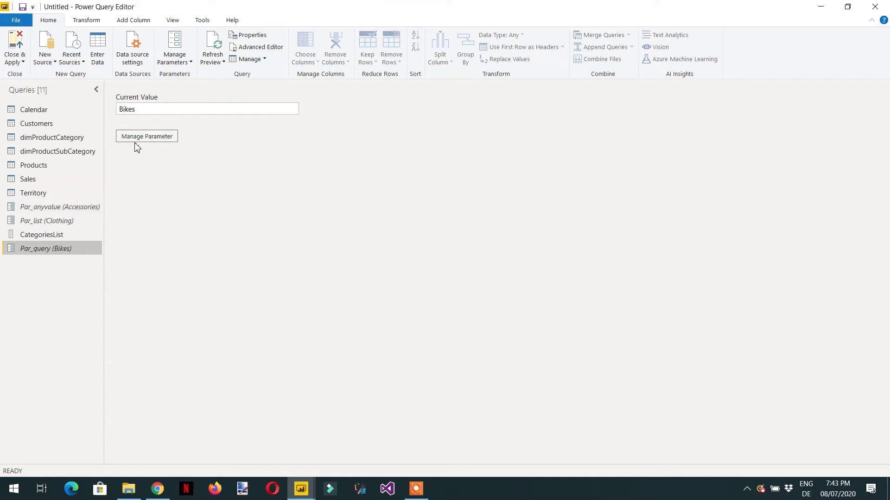
# - Clear the existing Par_list filter from the Category column of the Products query
pyautogui.click(44, 165)
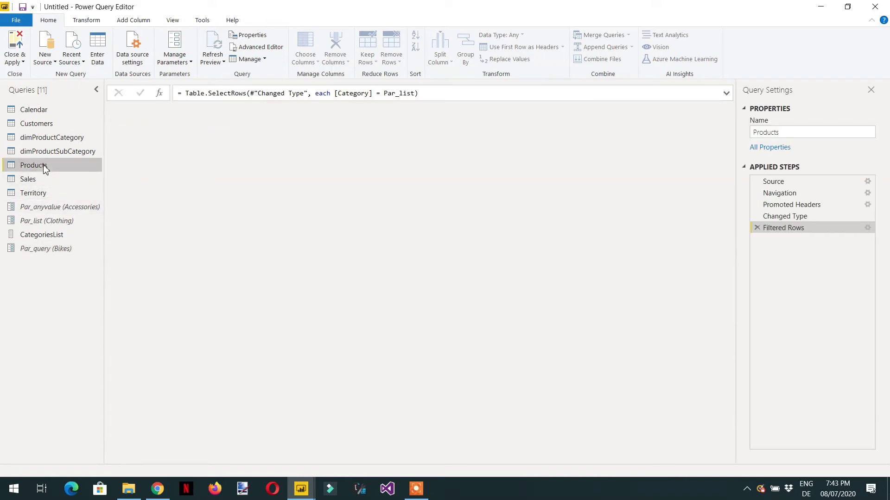
pyautogui.moveTo(283, 460); pyautogui.dragTo(705, 464)
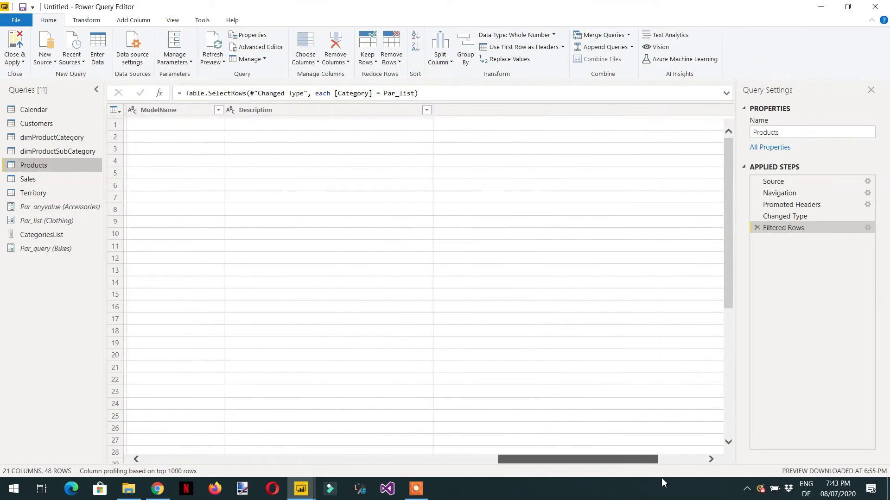
pyautogui.click(716, 110)
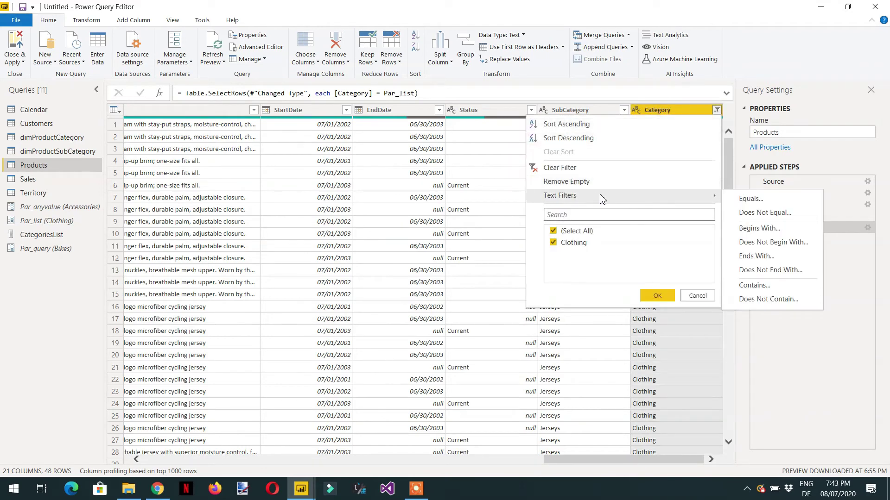
pyautogui.click(576, 172)
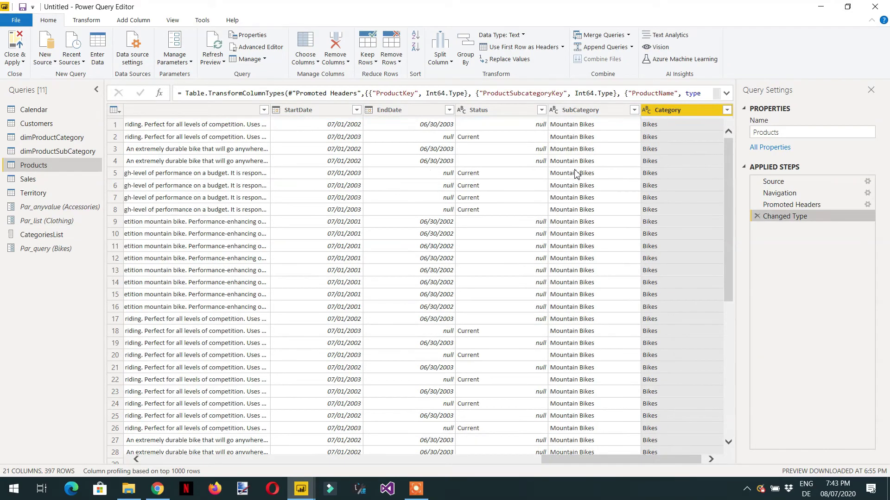
# - Add a text filter to the Products query that keeps rows where Category equals the Par_query parameter
pyautogui.click(717, 110)
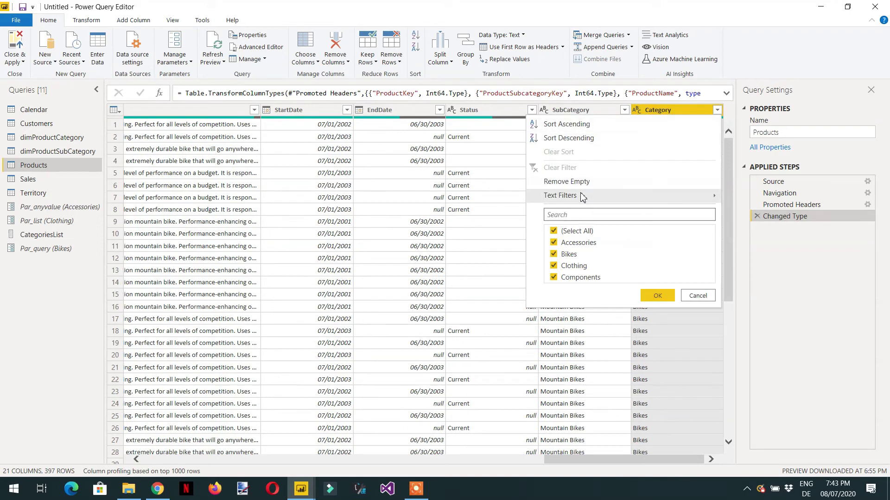
pyautogui.moveTo(584, 197)
pyautogui.click(744, 199)
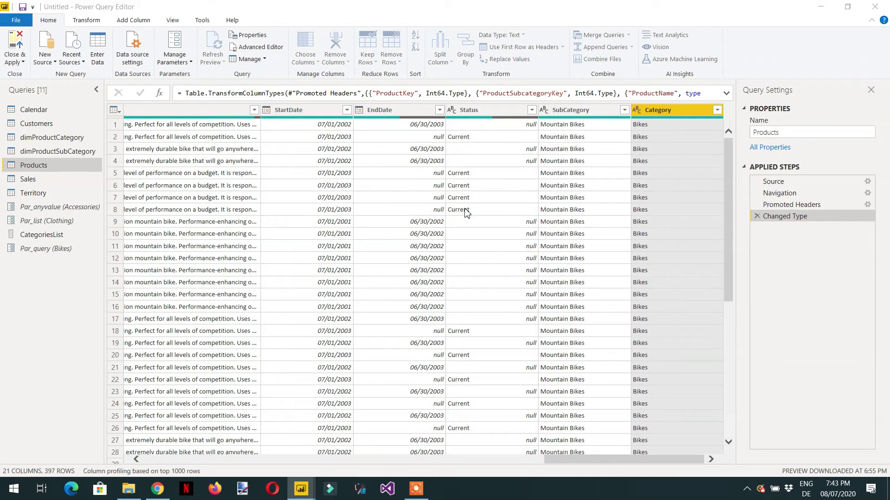
pyautogui.click(375, 240)
pyautogui.click(392, 266)
pyautogui.click(468, 240)
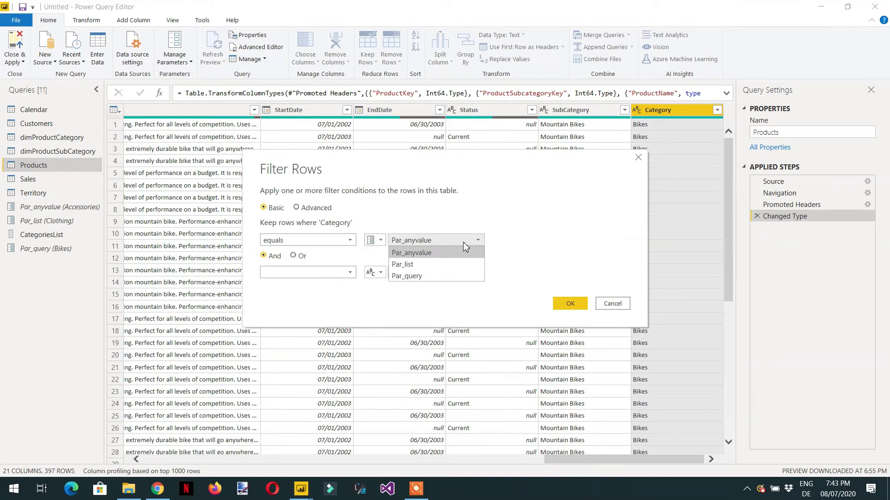
pyautogui.click(431, 276)
pyautogui.click(570, 303)
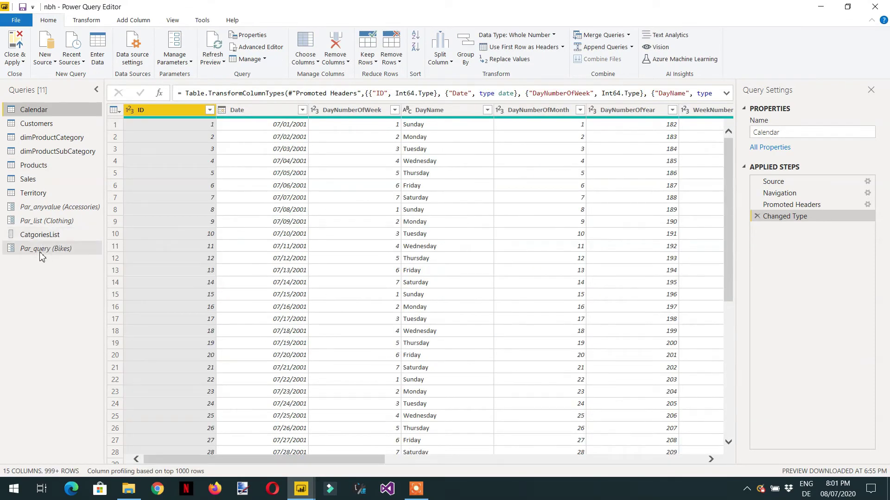
# - Delete the Par_anyvalue and Par_list parameters, and apply the query changes to the report
pyautogui.rightClick(57, 208)
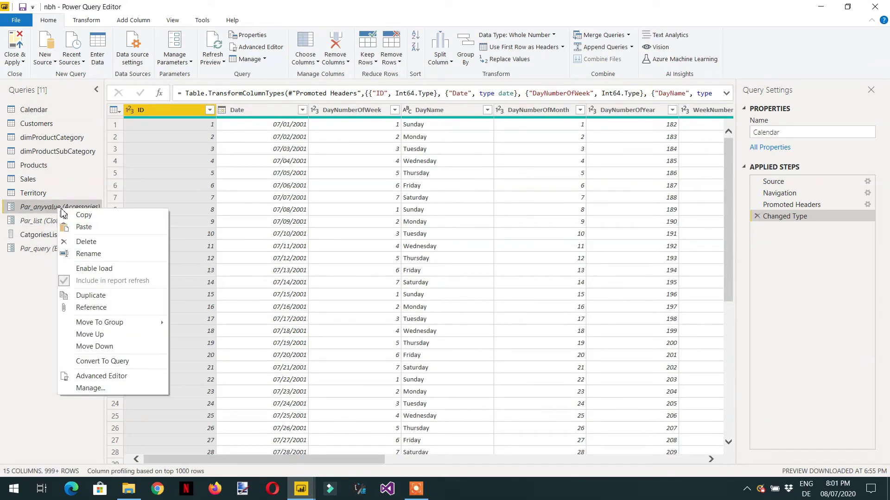
pyautogui.click(98, 243)
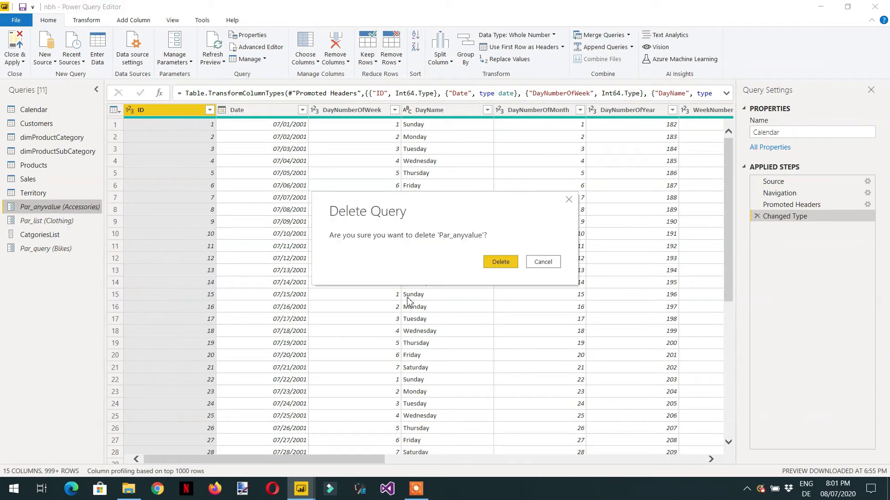
pyautogui.click(495, 263)
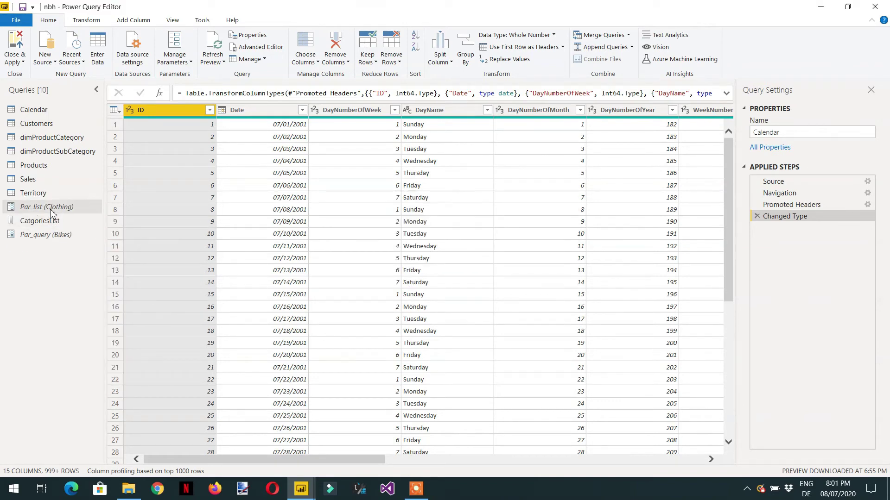
pyautogui.rightClick(55, 212)
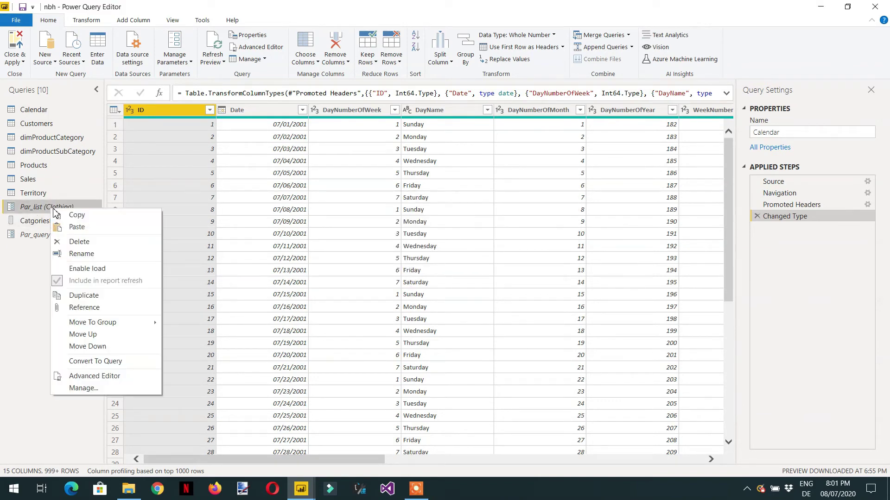
pyautogui.click(103, 241)
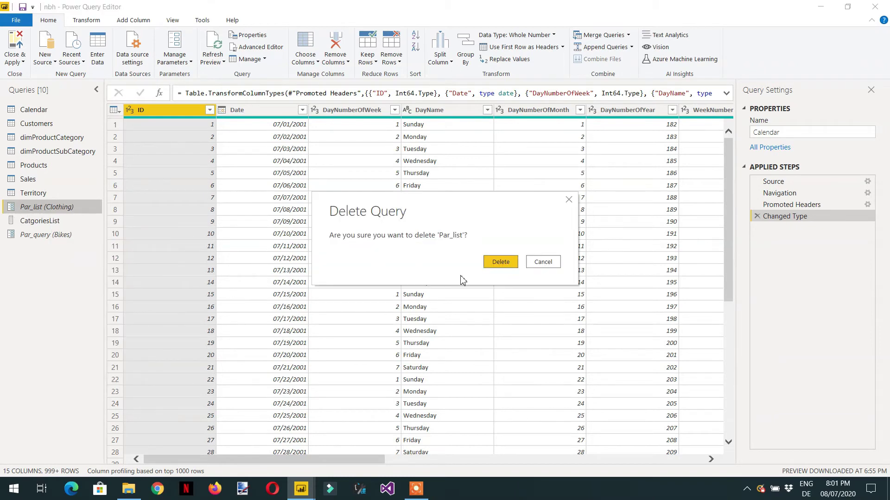
pyautogui.click(508, 265)
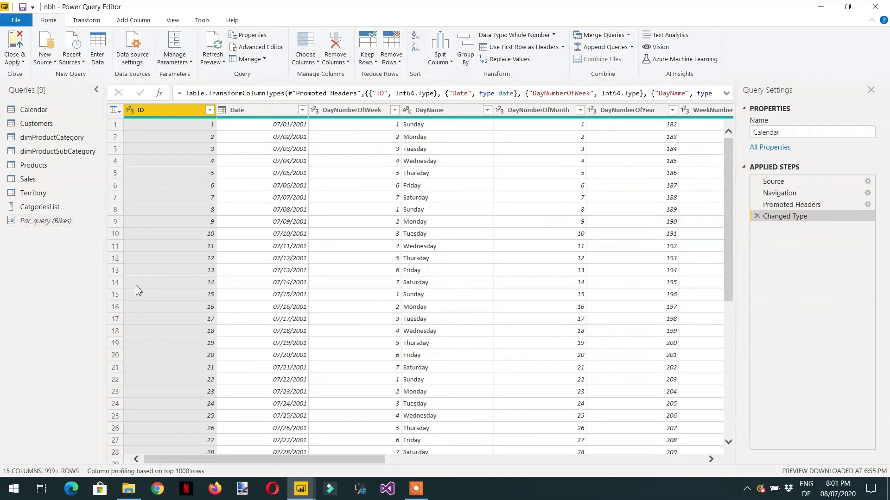
pyautogui.click(24, 64)
pyautogui.click(29, 74)
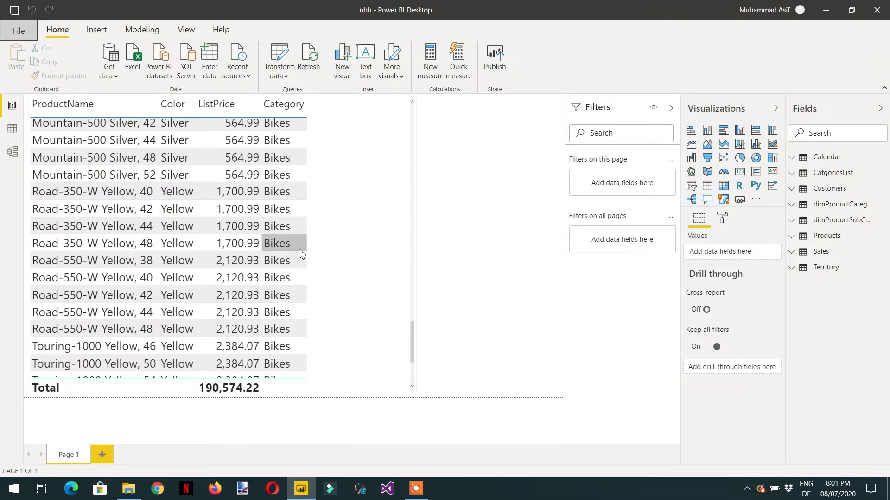
# - Set Par_query's current value to Components from the report, apply it, and look through the product table
pyautogui.click(285, 78)
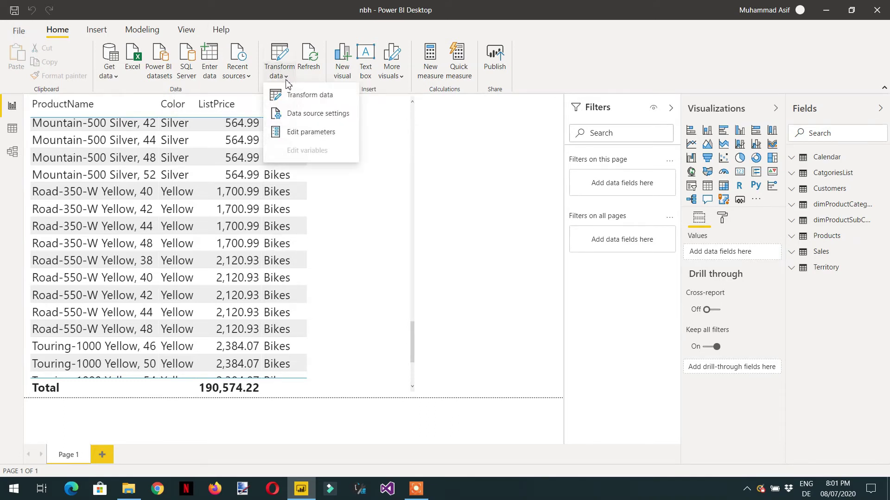
pyautogui.click(310, 133)
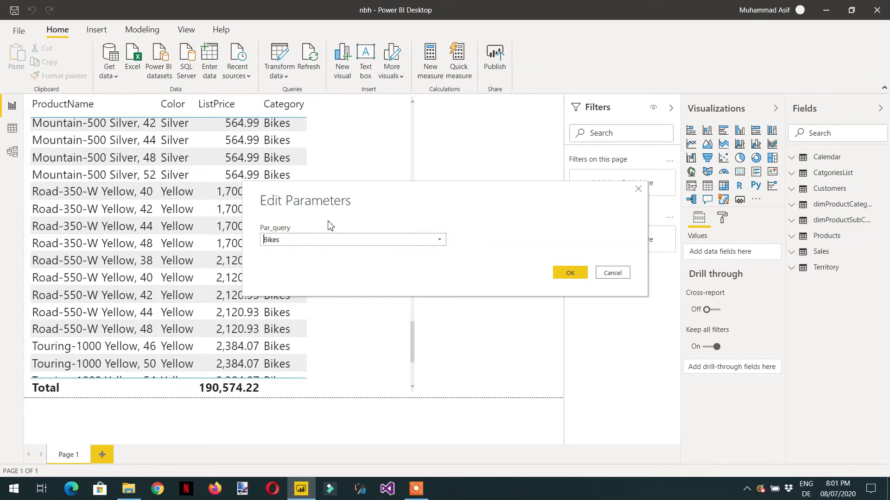
pyautogui.click(439, 244)
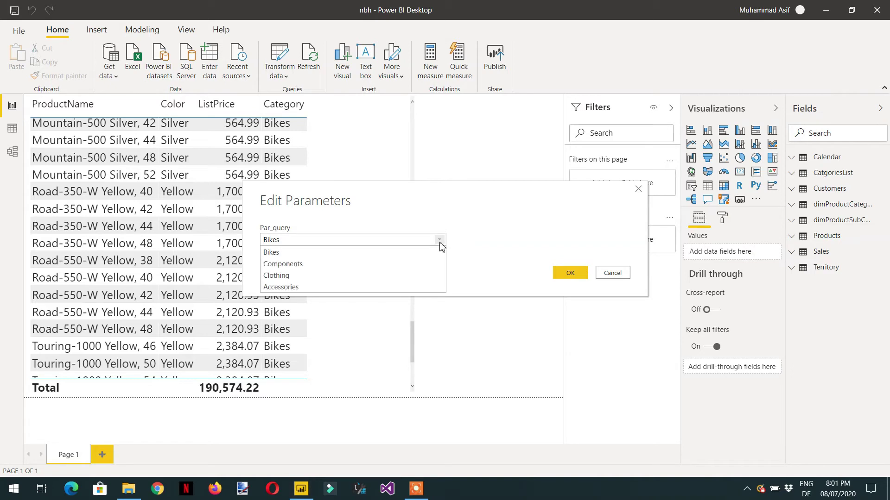
pyautogui.click(369, 268)
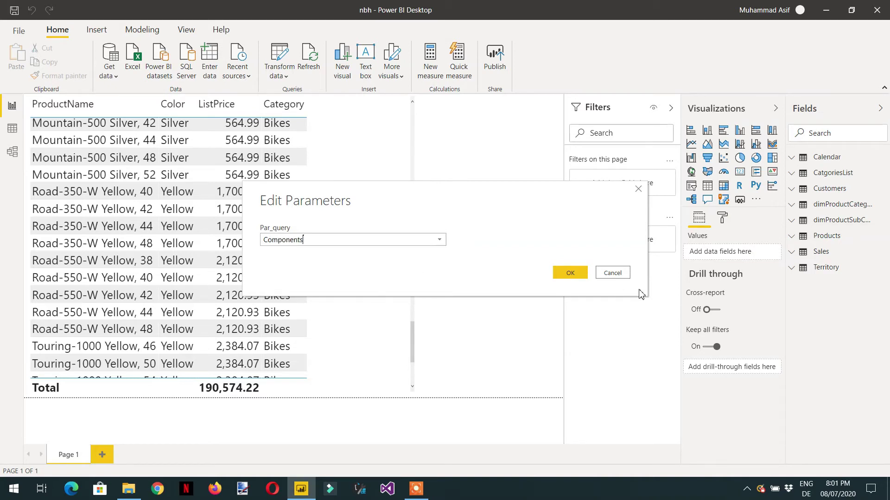
pyautogui.click(570, 274)
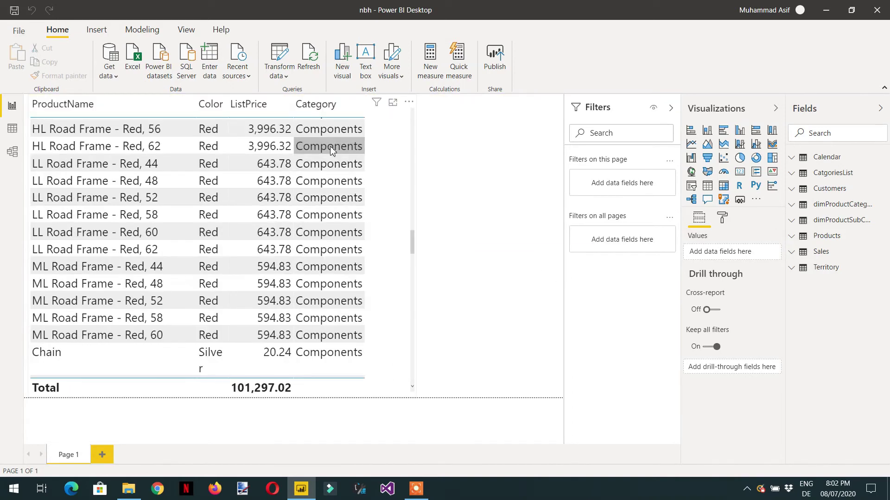
pyautogui.scroll(-1, 330, 207)
pyautogui.scroll(3, 330, 207)
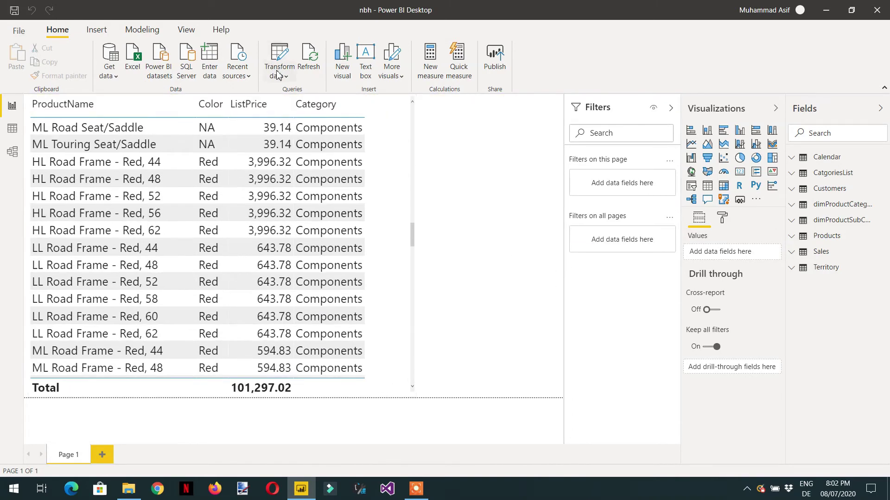
# - Set Par_query's current value to Clothing from the report and apply the pending query changes
pyautogui.click(279, 74)
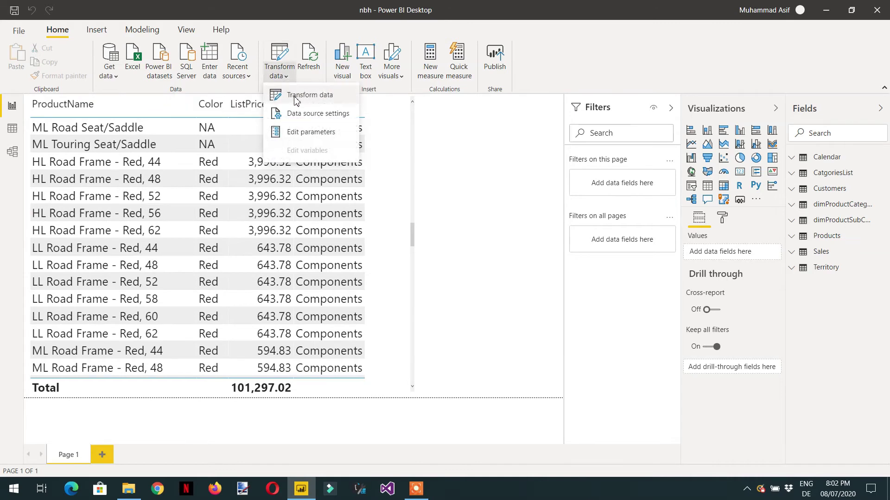
pyautogui.click(304, 143)
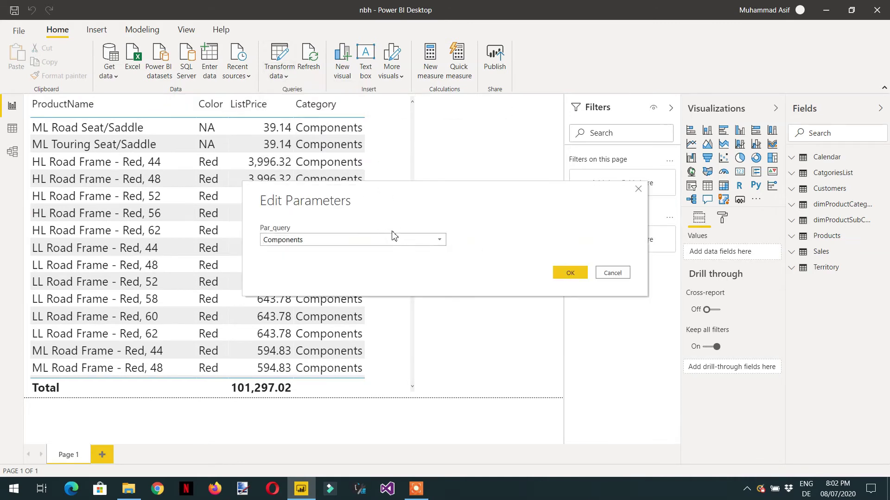
pyautogui.click(443, 246)
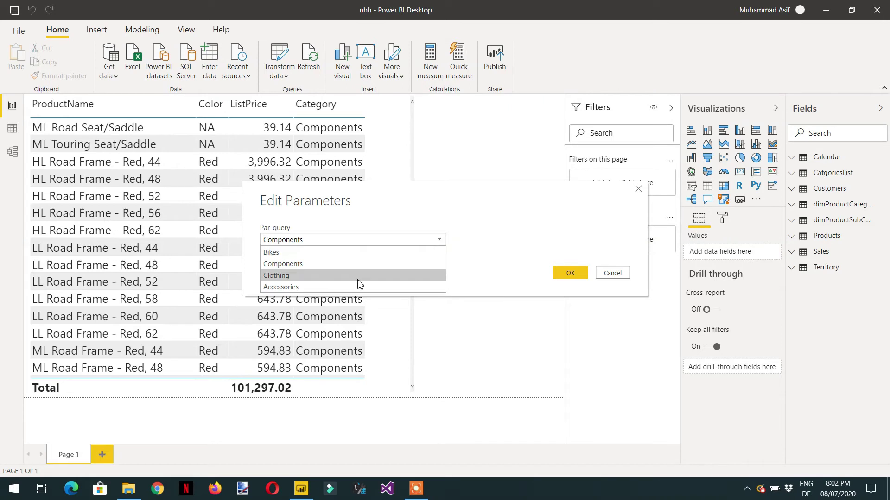
pyautogui.click(325, 278)
pyautogui.click(562, 273)
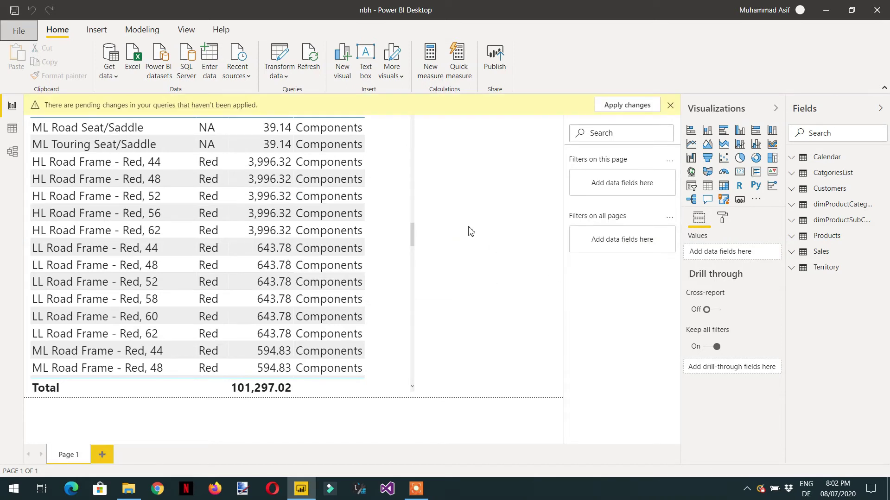
pyautogui.click(630, 107)
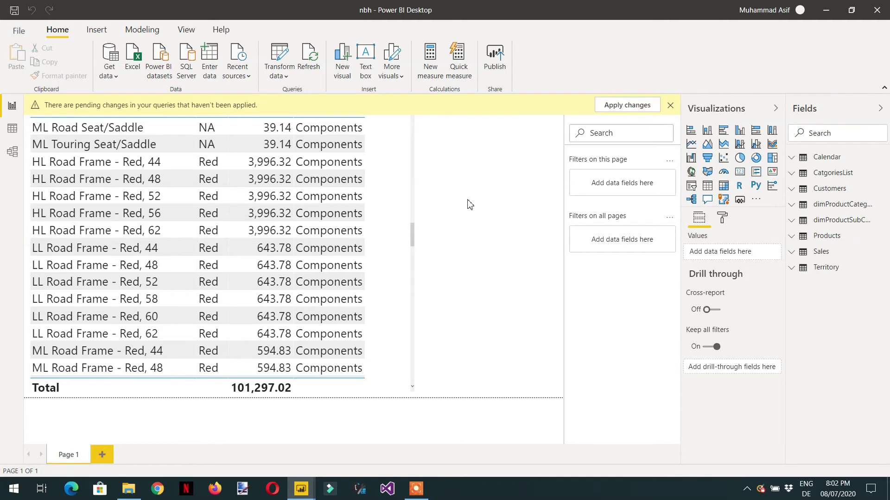
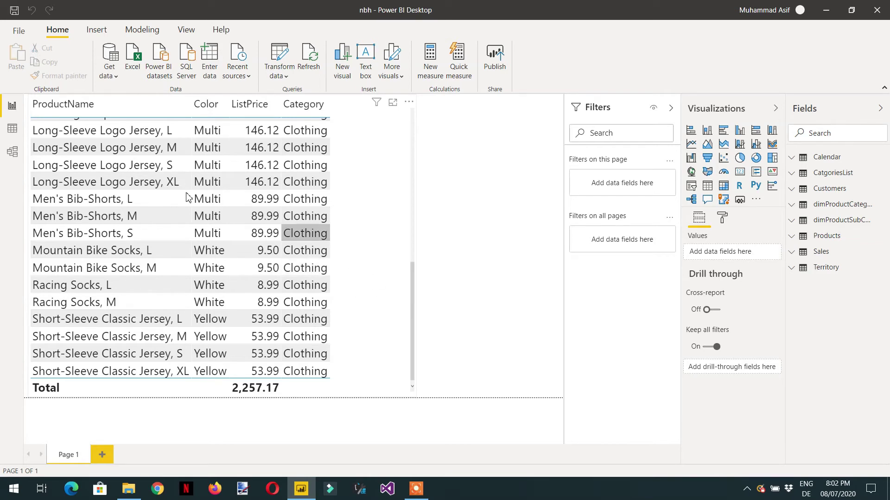
# - Create a required Decimal Number parameter named Par_Price in Power Query, accepting any value, with a current value of 12
pyautogui.click(287, 77)
pyautogui.click(295, 93)
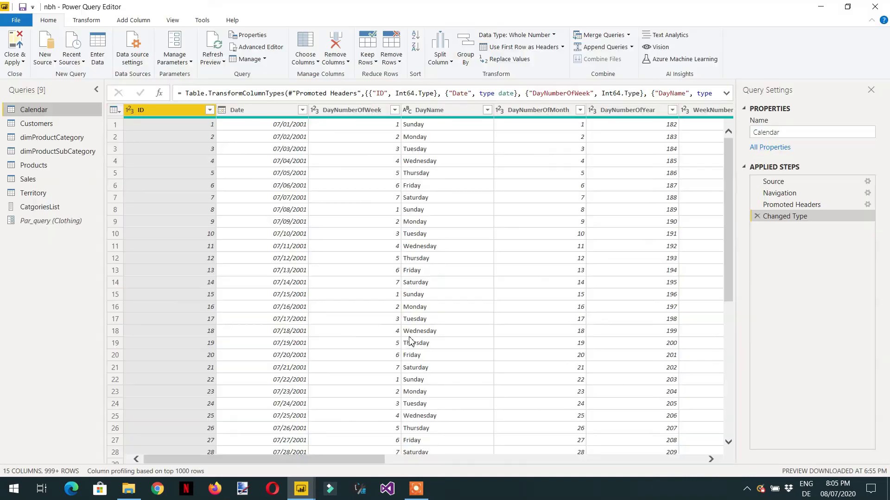
pyautogui.click(186, 61)
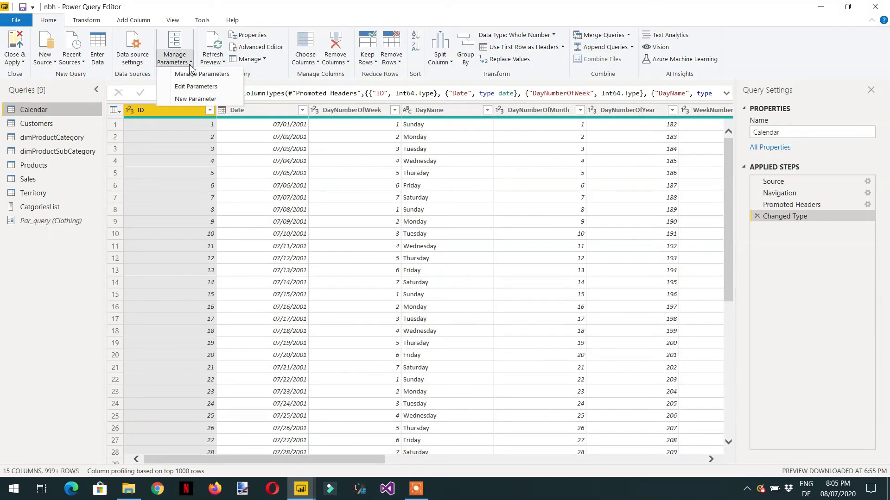
pyautogui.click(202, 101)
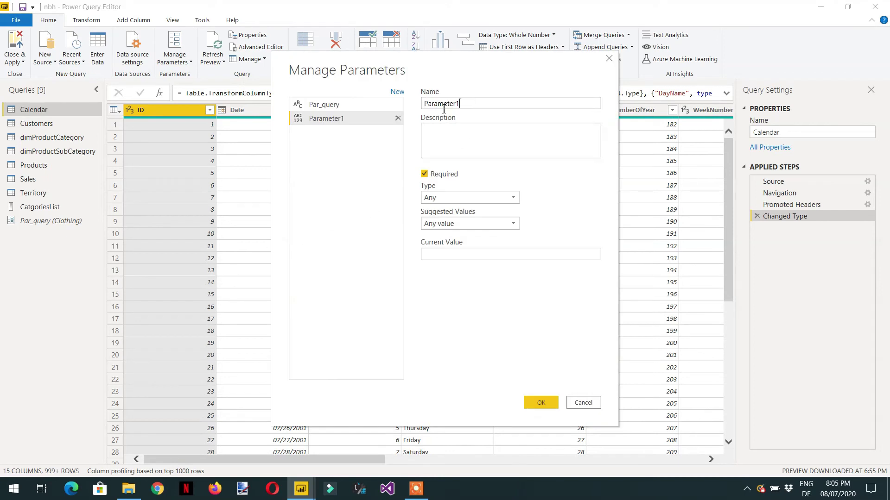
pyautogui.write('Par_Price')
pyautogui.click(502, 199)
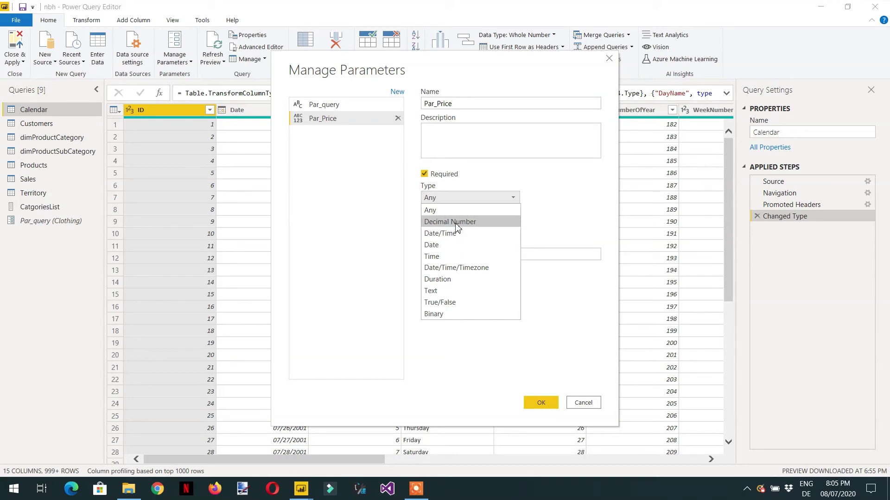
pyautogui.click(457, 223)
pyautogui.click(486, 223)
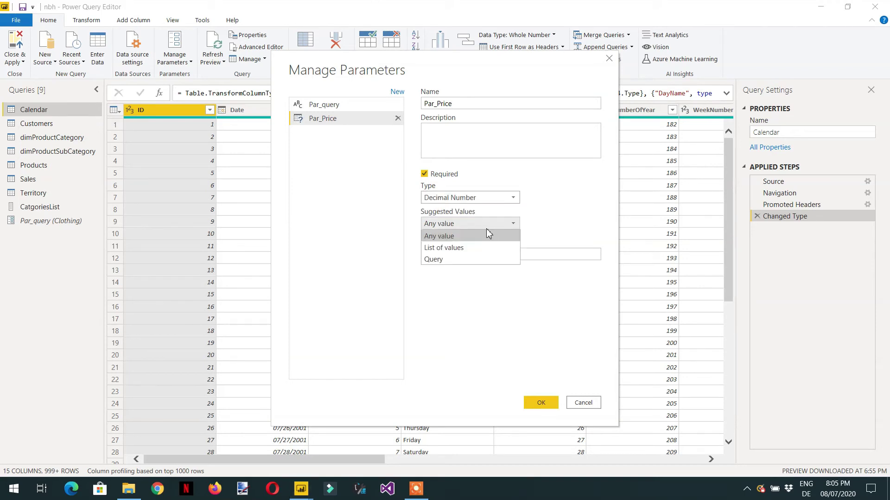
pyautogui.click(465, 241)
pyautogui.click(482, 255)
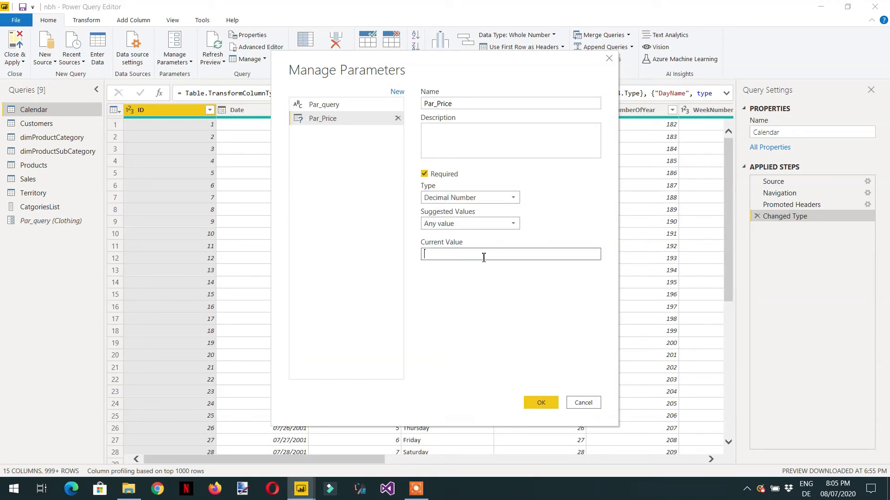
pyautogui.click(547, 404)
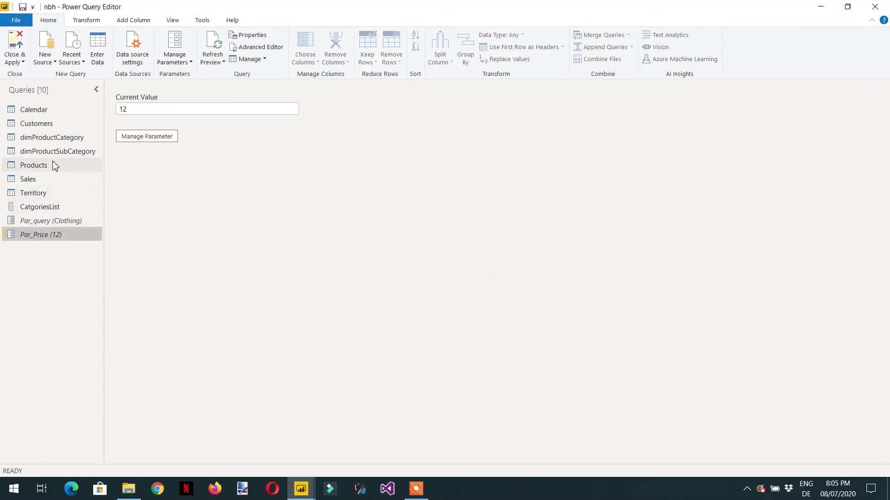
# - Filter the Products query to rows where ListPrice is greater than the Par_Price parameter, and apply the query changes to the report
pyautogui.click(46, 167)
pyautogui.moveTo(258, 460); pyautogui.dragTo(367, 456)
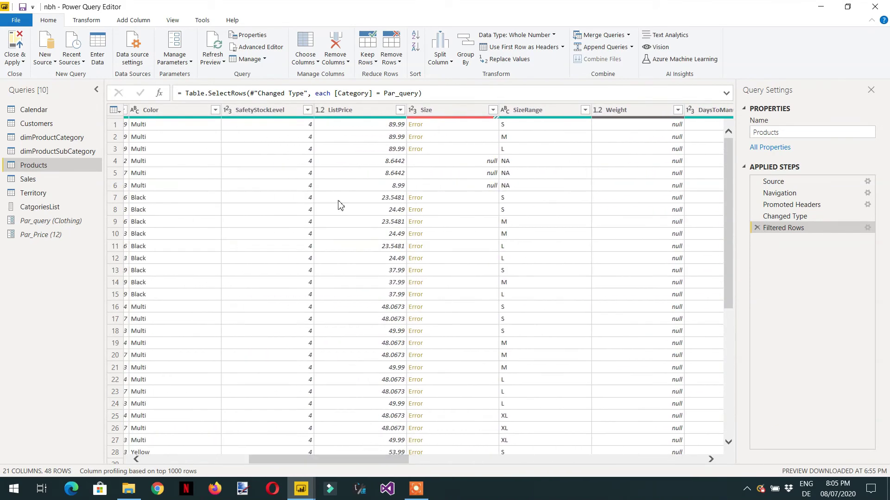
pyautogui.click(400, 110)
pyautogui.moveTo(303, 198)
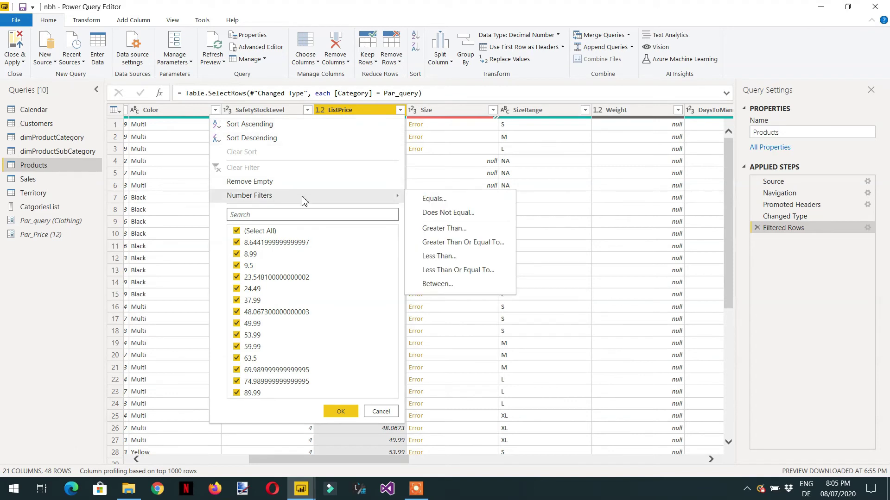
pyautogui.click(463, 230)
pyautogui.click(375, 240)
pyautogui.click(396, 265)
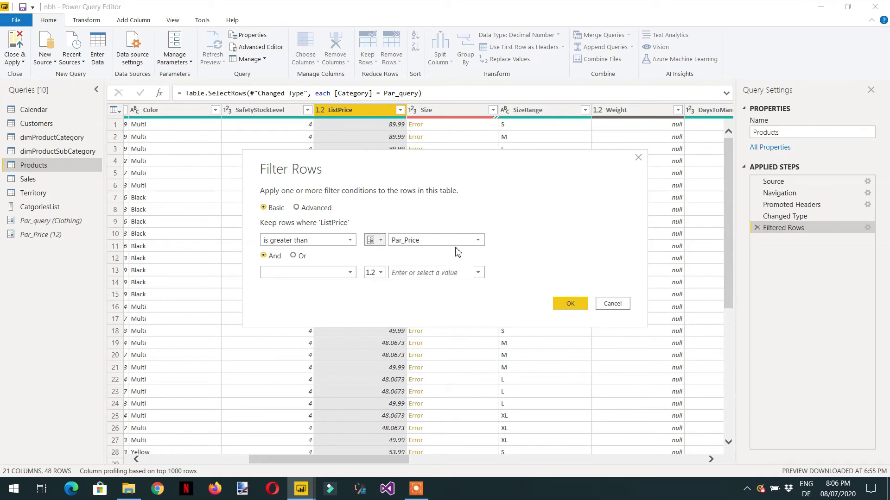
pyautogui.click(569, 305)
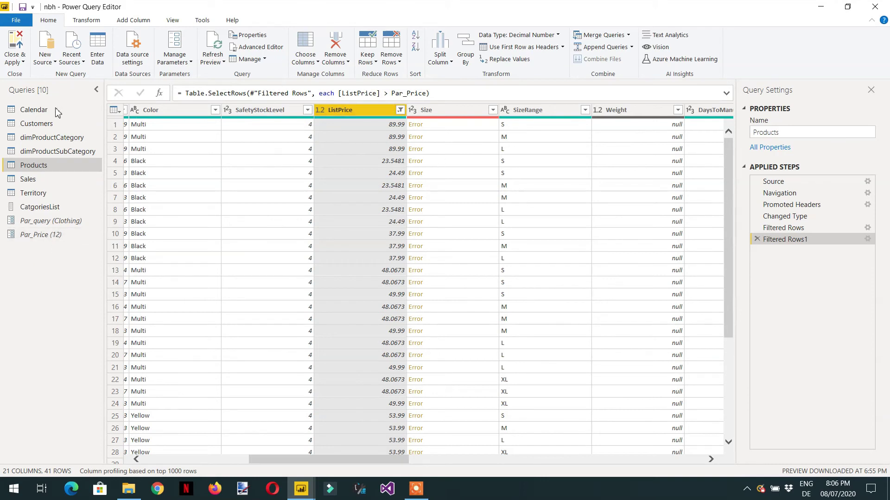
pyautogui.click(22, 63)
pyautogui.click(88, 338)
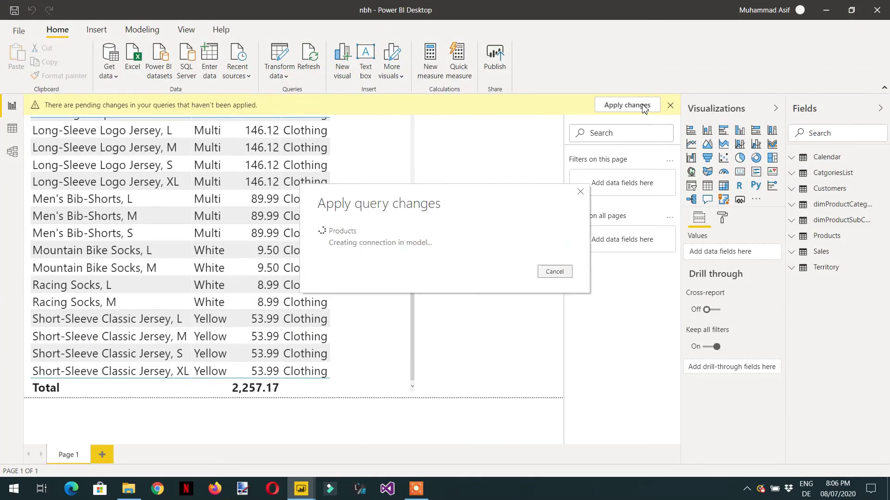
# - Set Par_query to Accessories and Par_Price to 50 from the report, and apply the changes
pyautogui.click(286, 78)
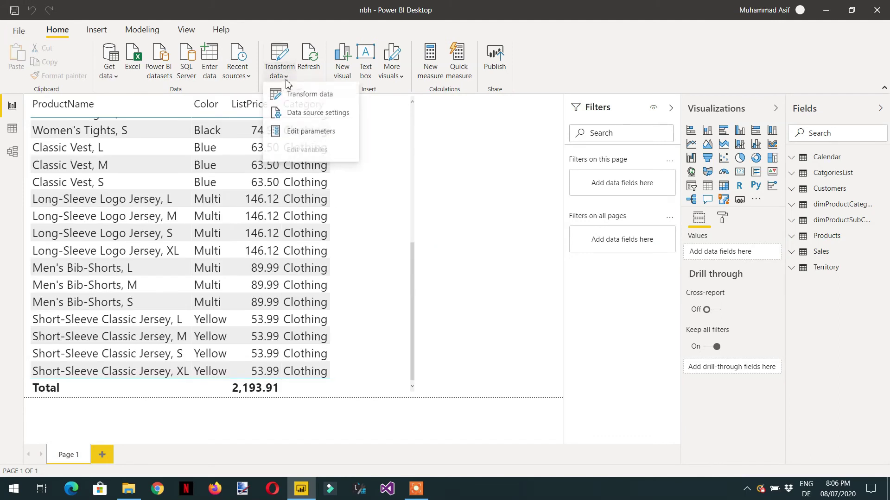
pyautogui.click(304, 135)
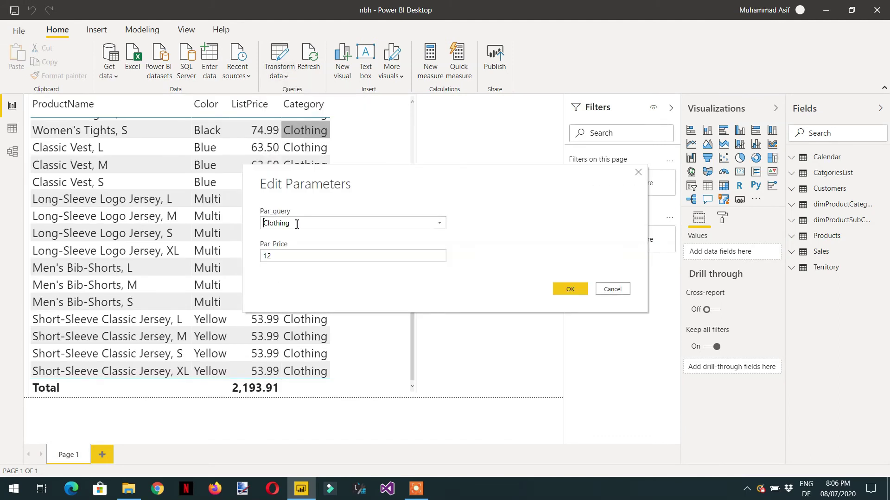
pyautogui.click(438, 228)
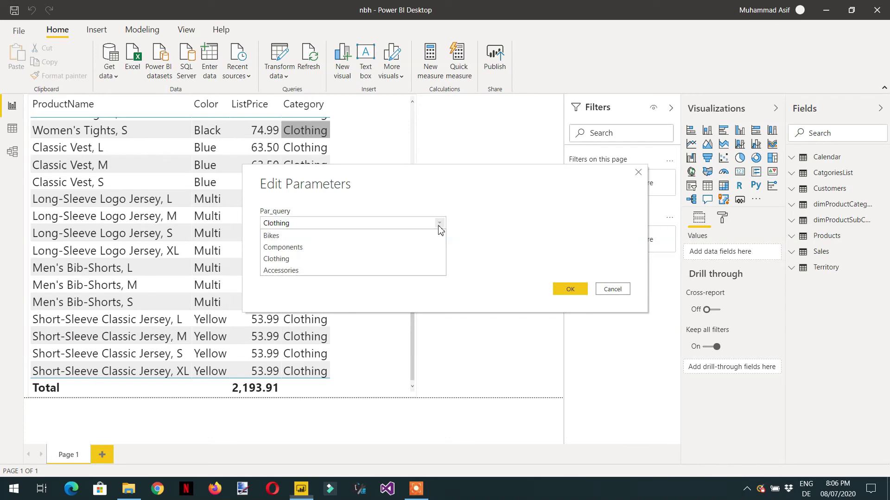
pyautogui.click(299, 271)
pyautogui.moveTo(294, 259); pyautogui.dragTo(211, 258)
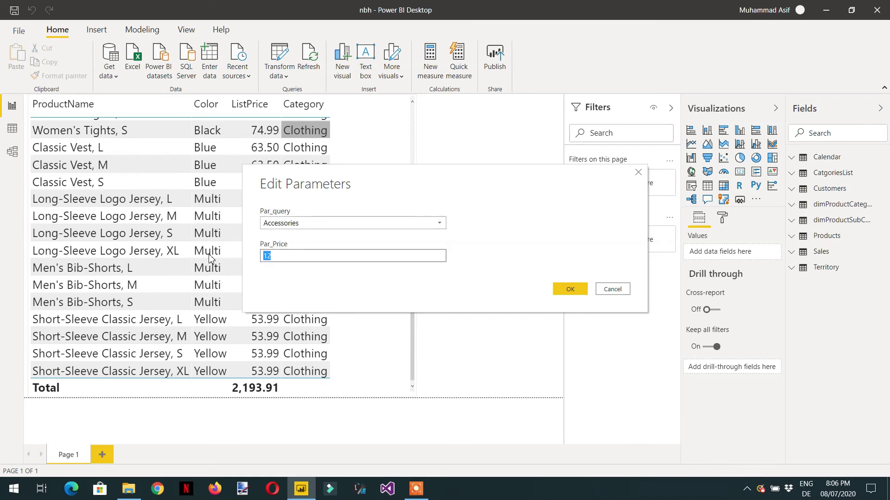
pyautogui.write('50')
pyautogui.click(567, 291)
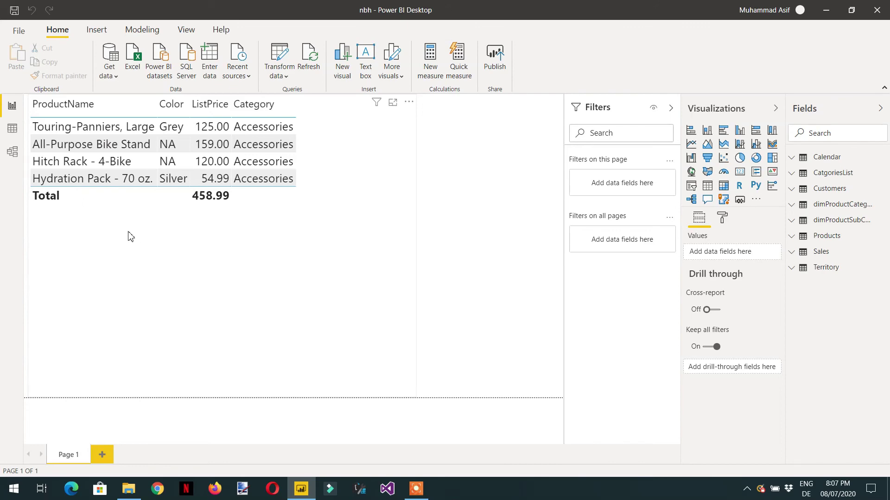
# - Save the report as a Power BI template file (*.pbit) named ParametersCategories in the Power BI folder
pyautogui.click(19, 32)
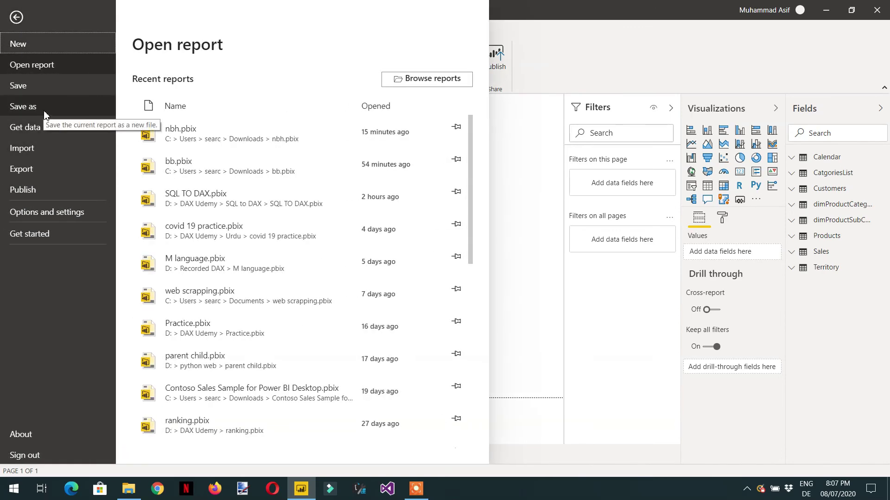
pyautogui.click(28, 106)
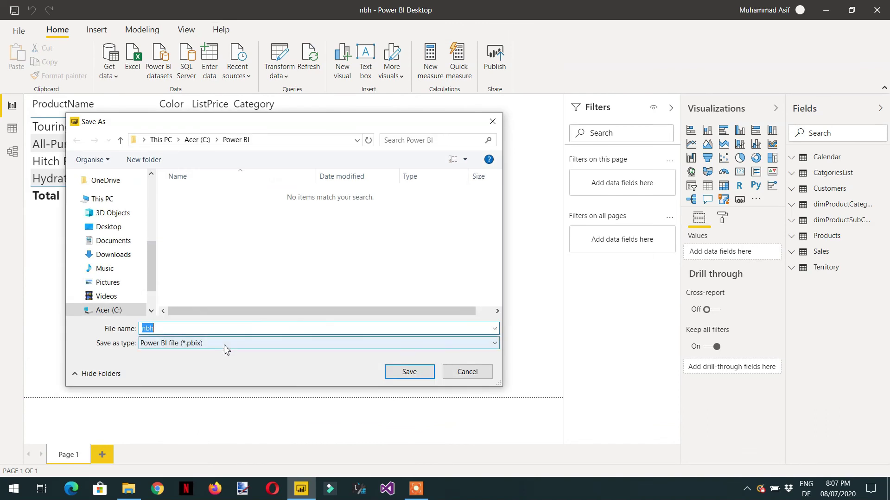
pyautogui.click(226, 350)
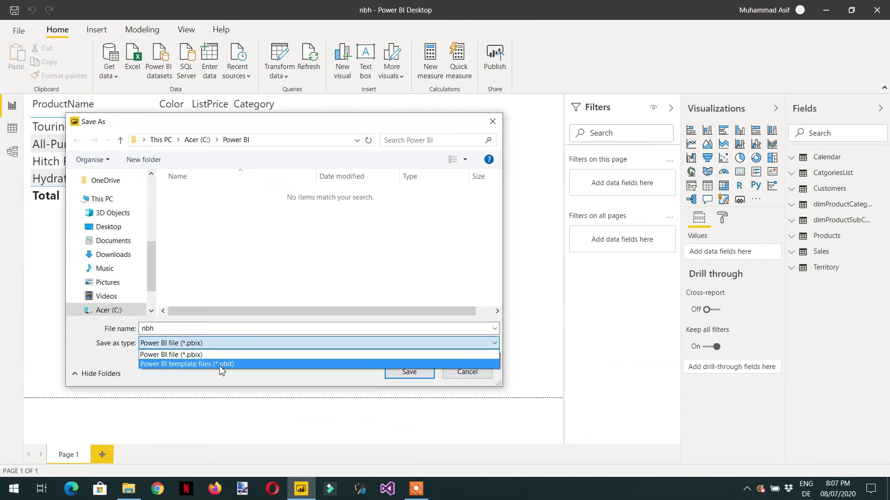
pyautogui.click(219, 365)
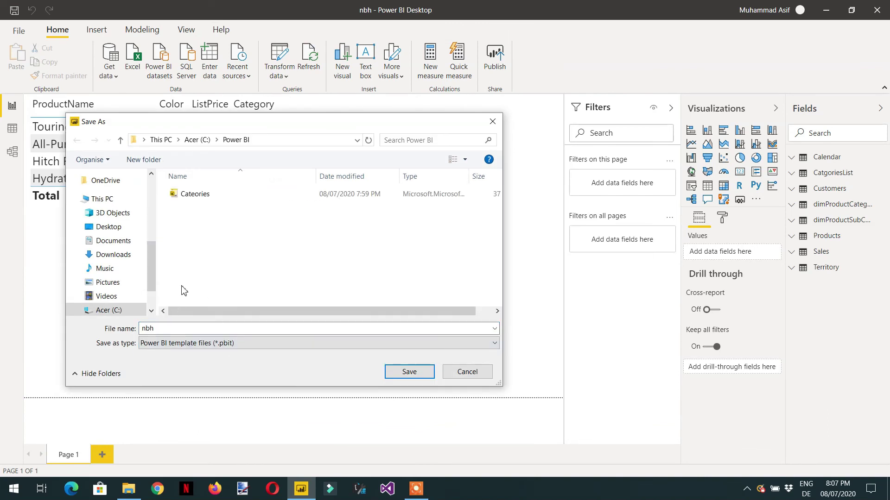
pyautogui.doubleClick(147, 328)
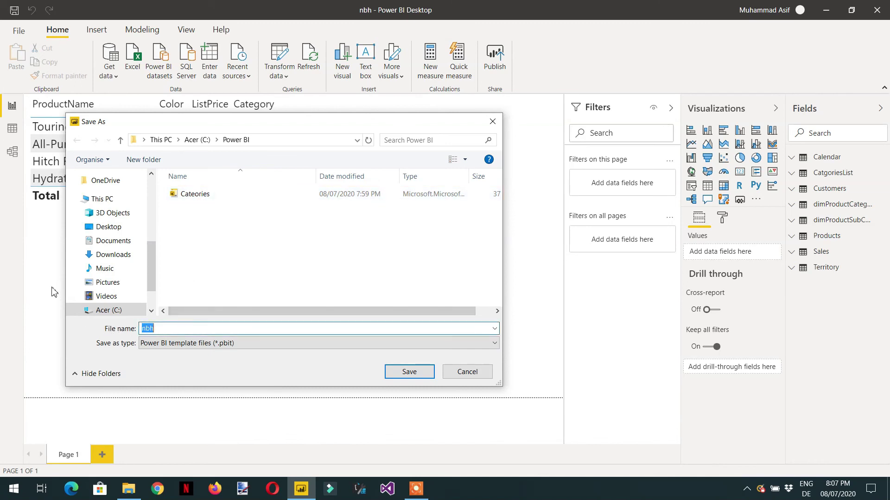
pyautogui.write('N')
pyautogui.write('es')
pyautogui.press('Return')
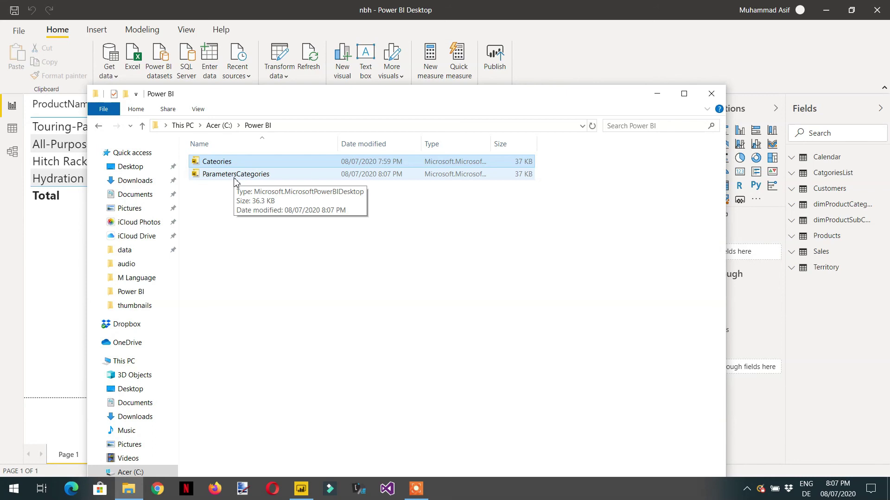
# - Open the ParametersCategories template from the Power BI folder and load it with Par_query set to Clothing and a numeric Par_Price value
pyautogui.click(233, 176)
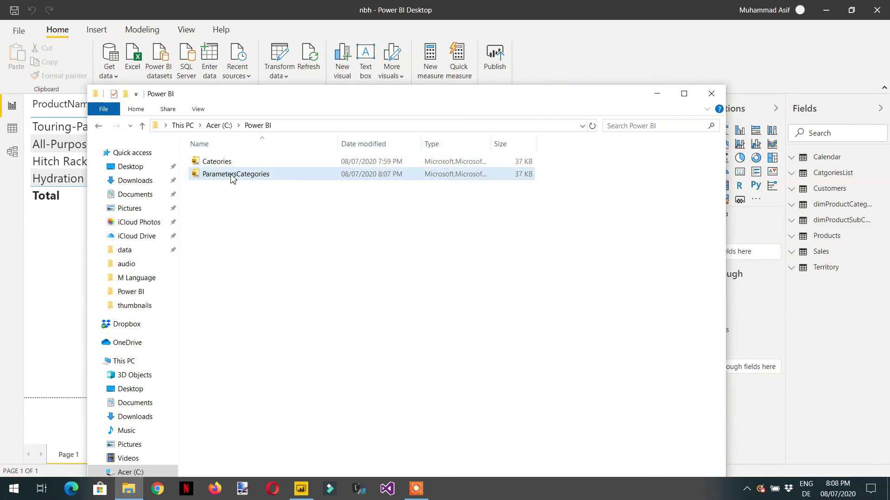
pyautogui.doubleClick(226, 176)
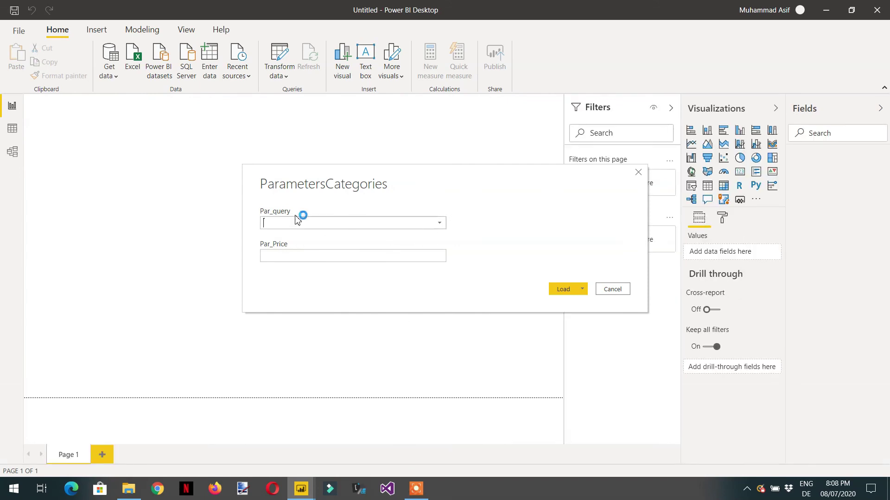
pyautogui.click(441, 225)
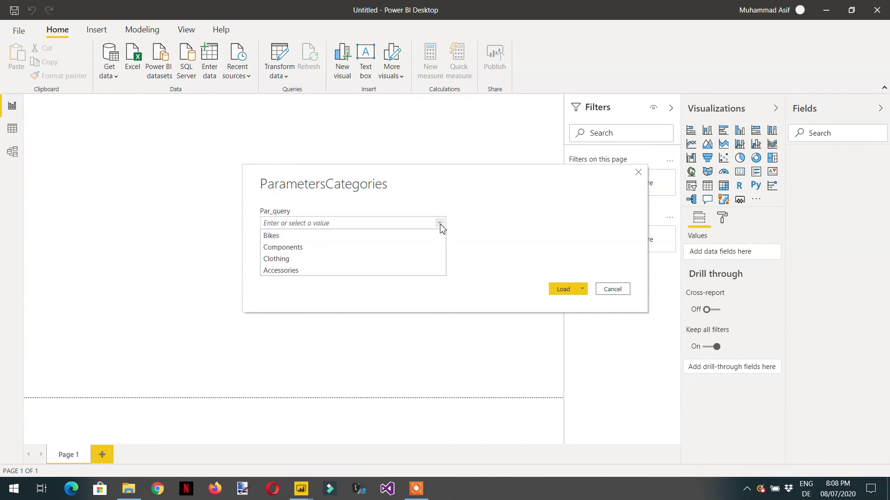
pyautogui.click(324, 258)
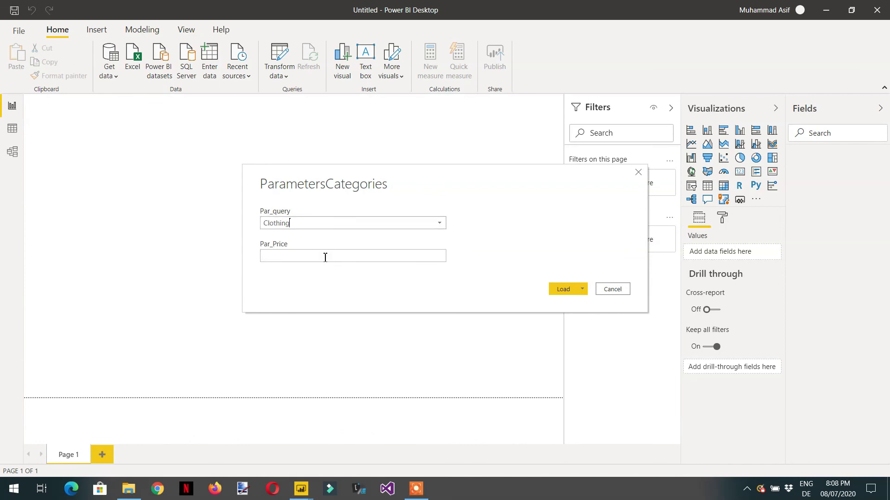
pyautogui.click(279, 258)
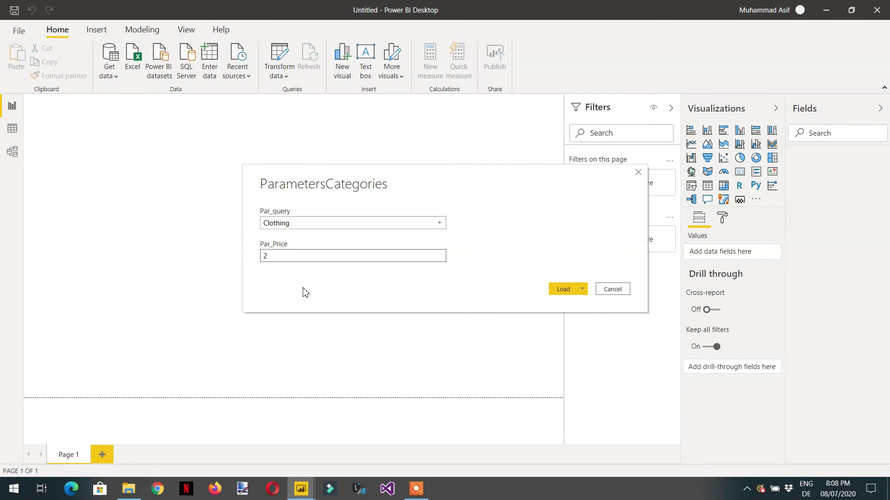
pyautogui.press('Return')
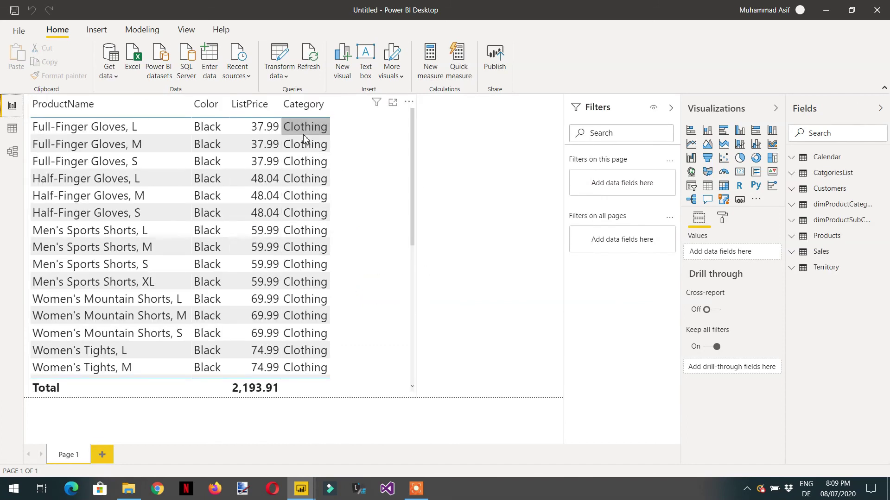
pyautogui.scroll(-3, 262, 223)
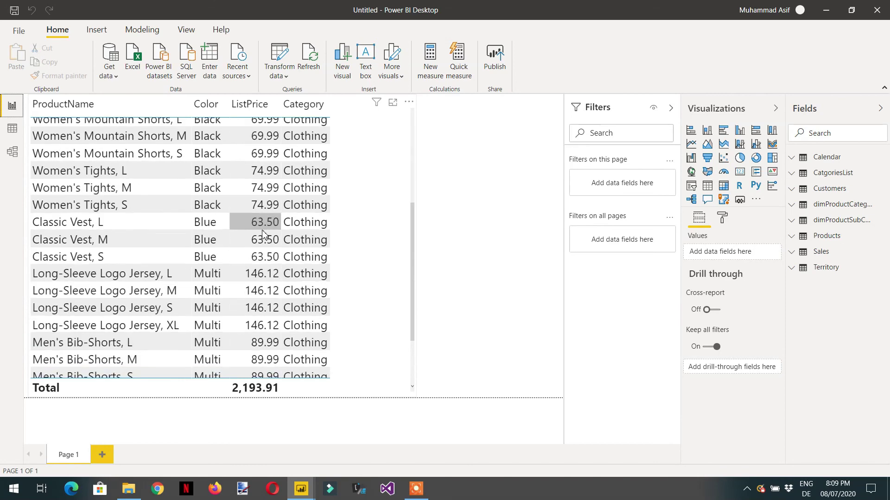
pyautogui.scroll(3, 260, 241)
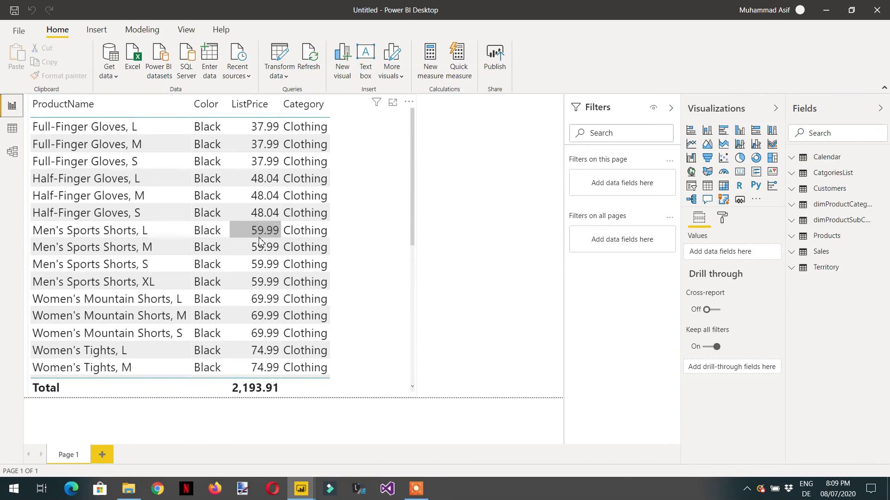